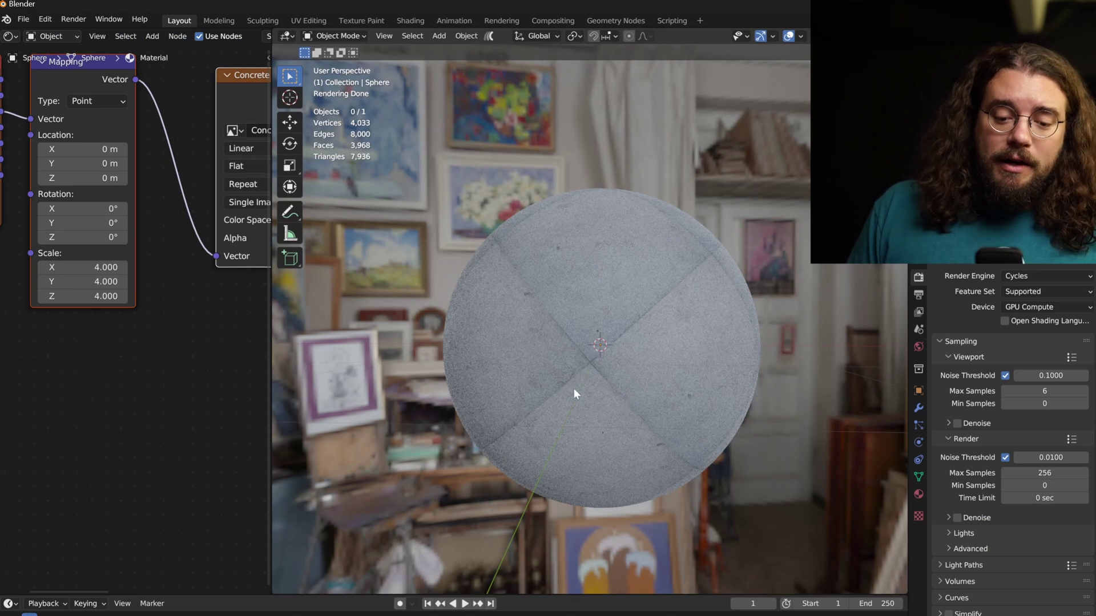
Switch to Affinity Photo and offset the concrete texture by 50% in X and Y with the Affine filter in Wrap mode
{"action": "left_click_drag", "start_coordinate": [602, 352], "coordinate": [637, 350]}
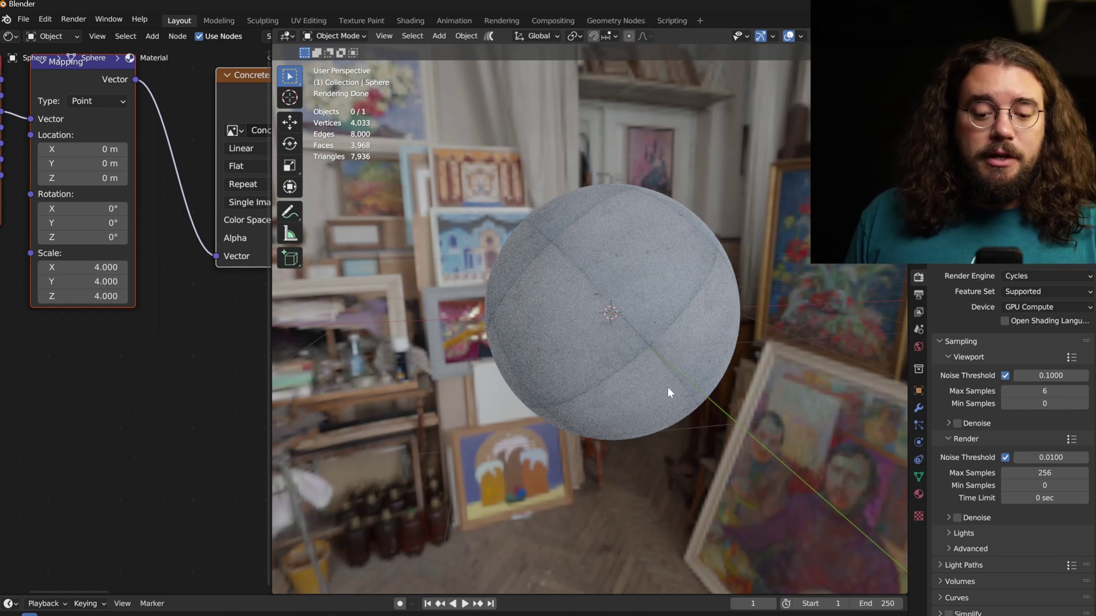
{"action": "left_click", "coordinate": [810, 615]}
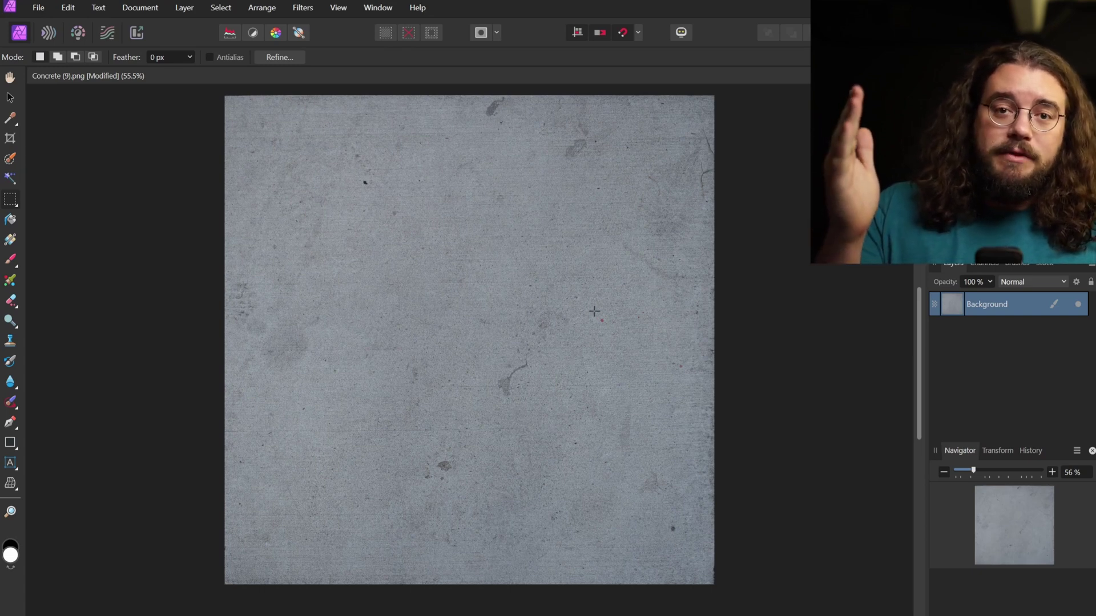
{"action": "left_click", "coordinate": [309, 7]}
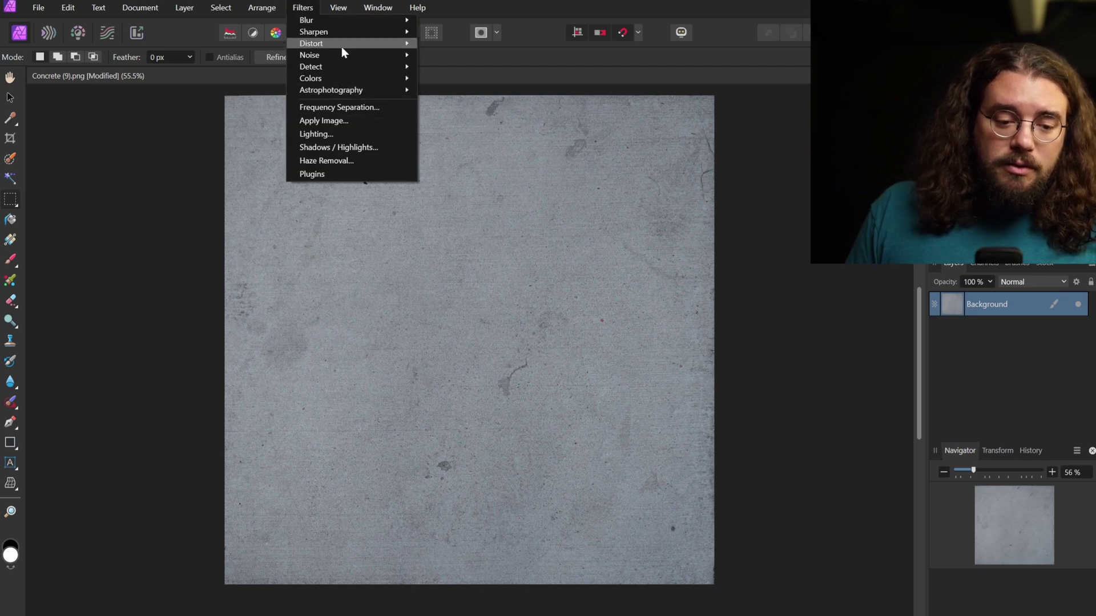
{"action": "mouse_move", "coordinate": [341, 45]}
{"action": "left_click", "coordinate": [451, 232]}
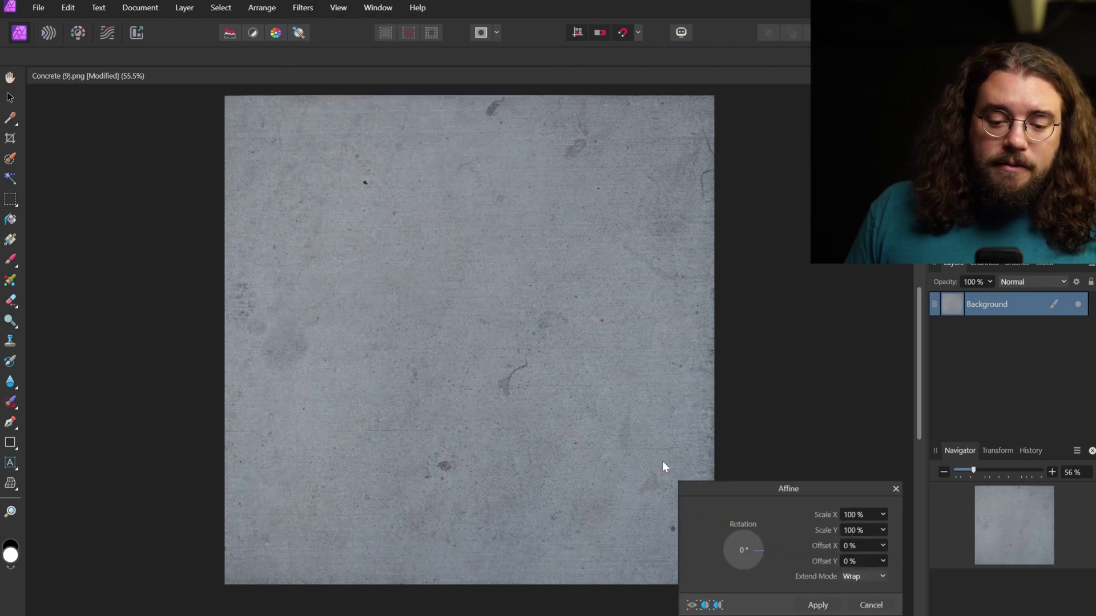
{"action": "left_click", "coordinate": [861, 514]}
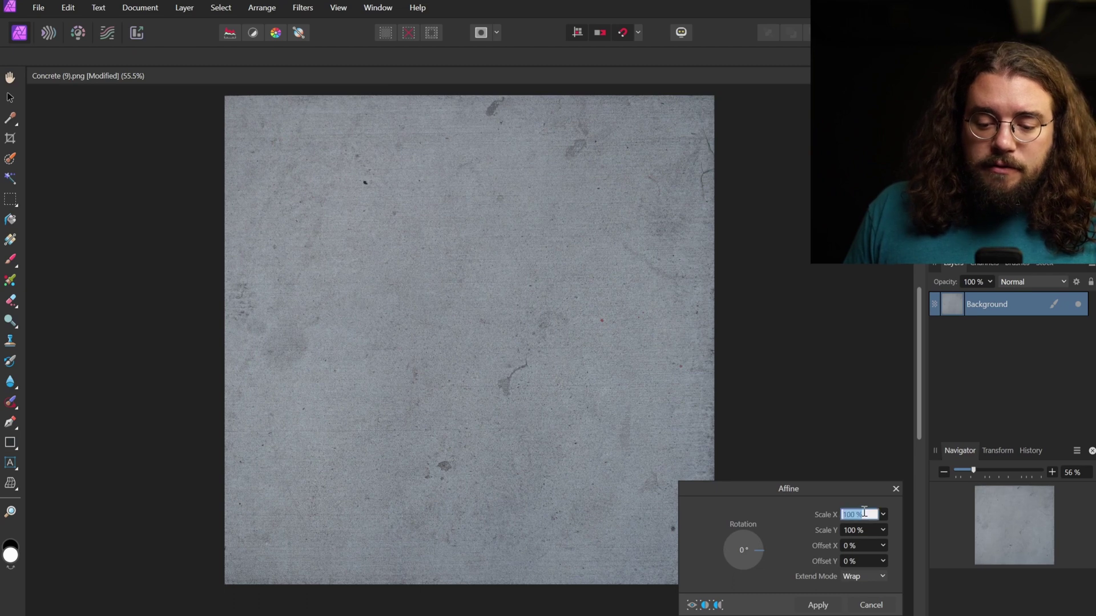
{"action": "left_click", "coordinate": [861, 547]}
{"action": "type", "text": "50"}
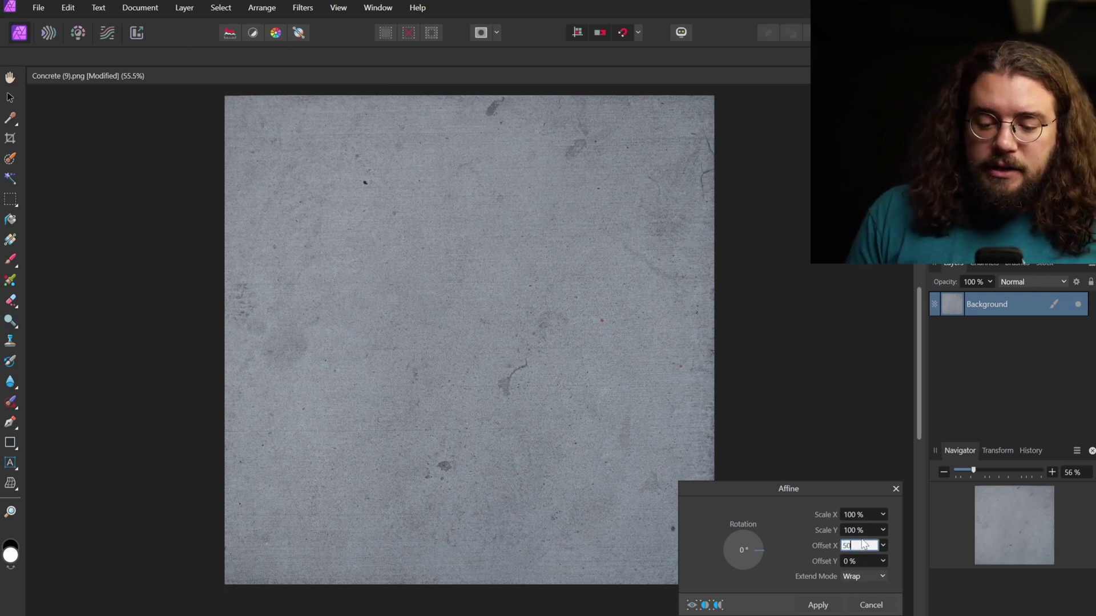
{"action": "left_click", "coordinate": [859, 564]}
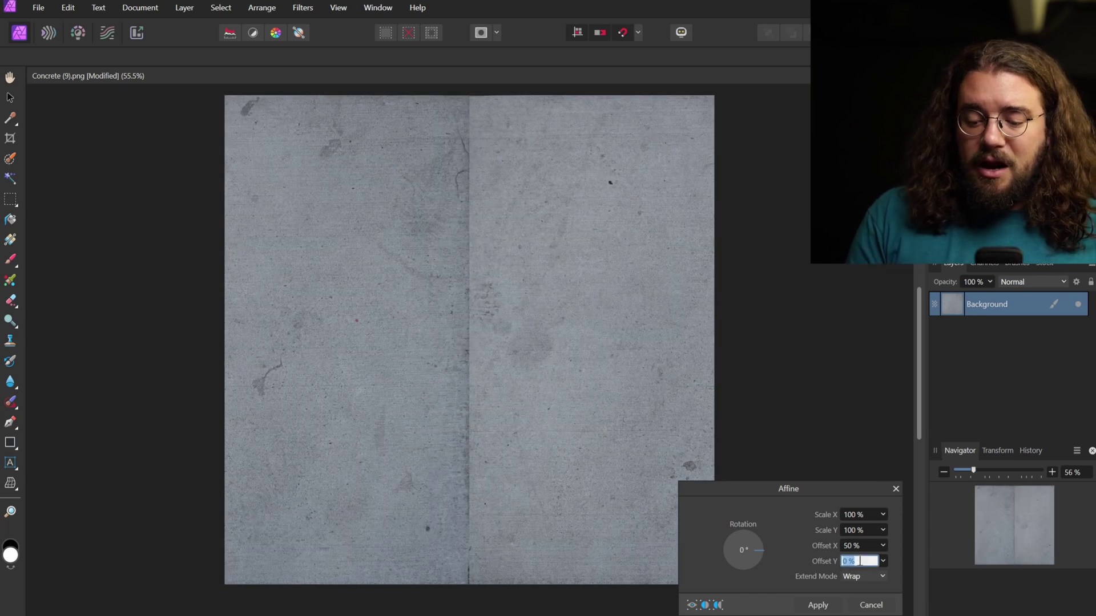
{"action": "type", "text": "50"}
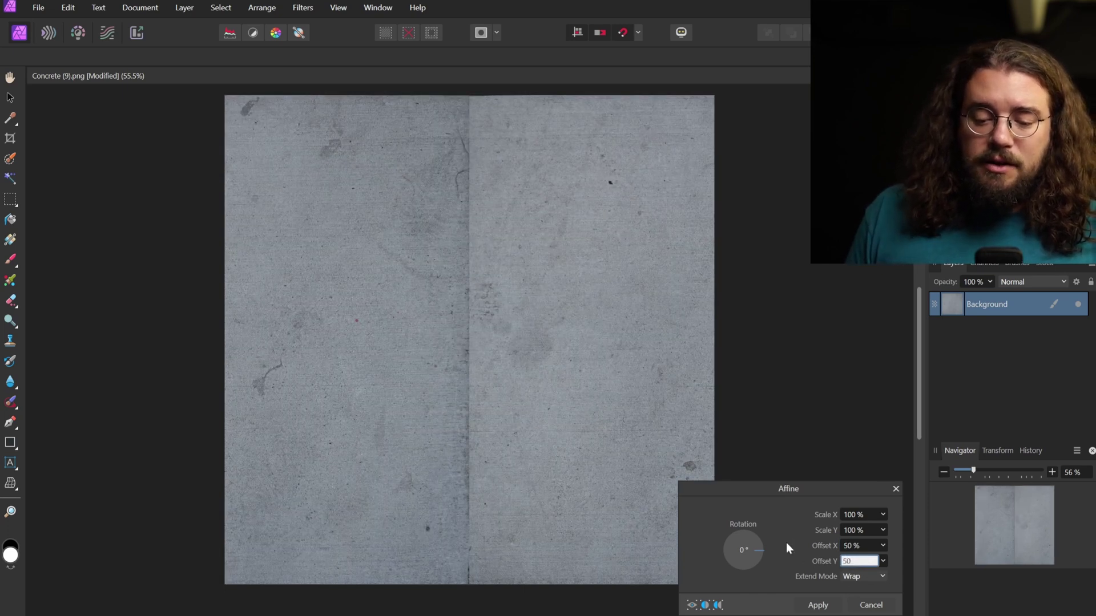
{"action": "left_click", "coordinate": [836, 609]}
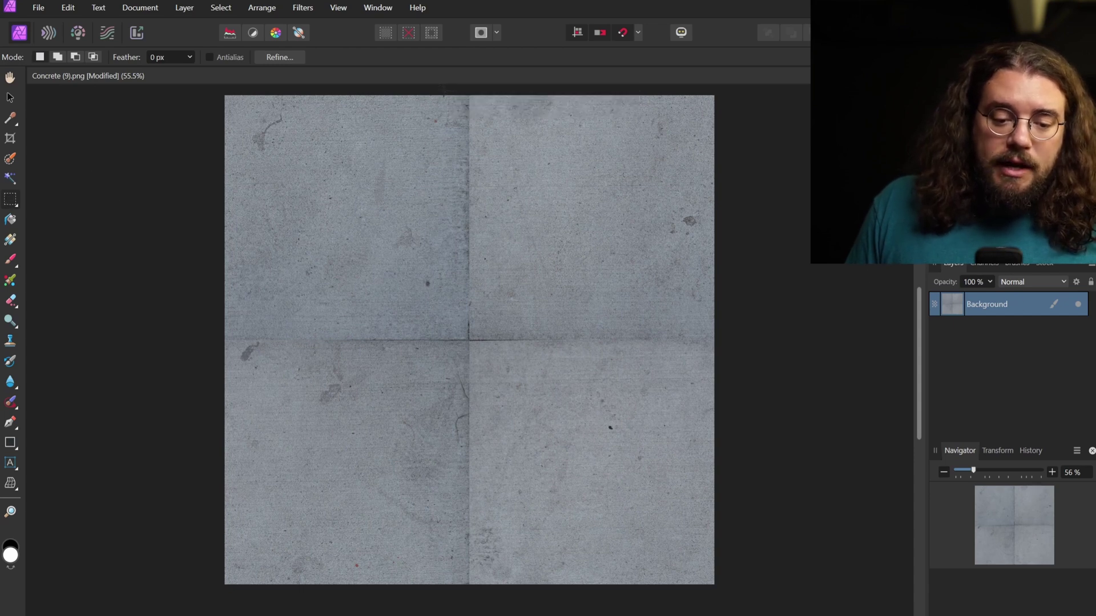
Inpaint the vertical and horizontal seams within a cross-shaped selection using a 382 px wide Inpainting Brush, and clear the selection
{"action": "left_click_drag", "start_coordinate": [485, 272], "coordinate": [484, 582]}
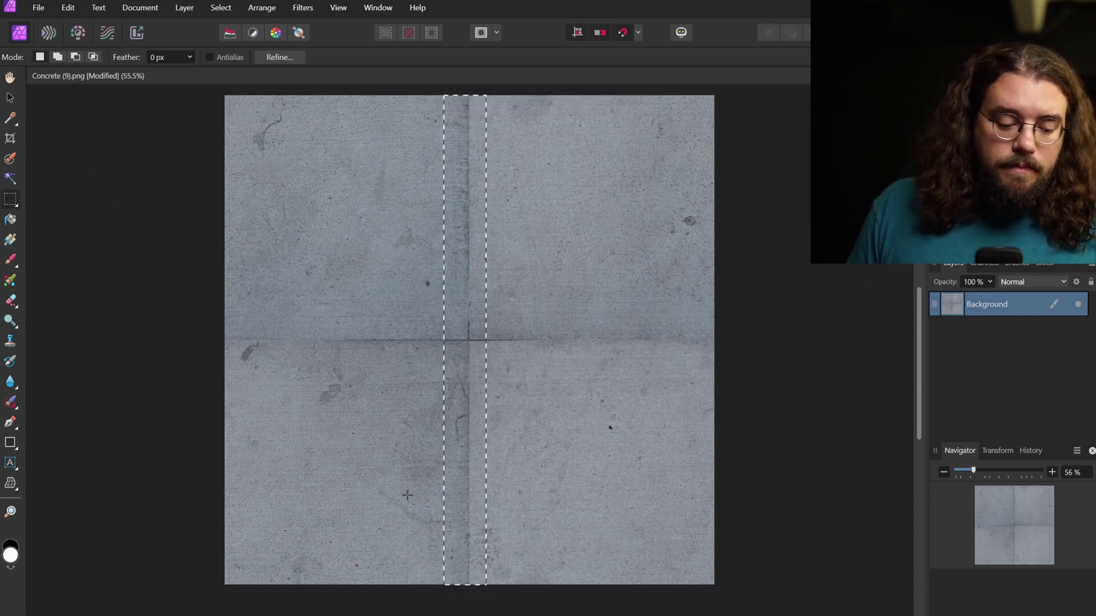
{"action": "left_click_drag", "start_coordinate": [222, 318], "coordinate": [736, 366]}
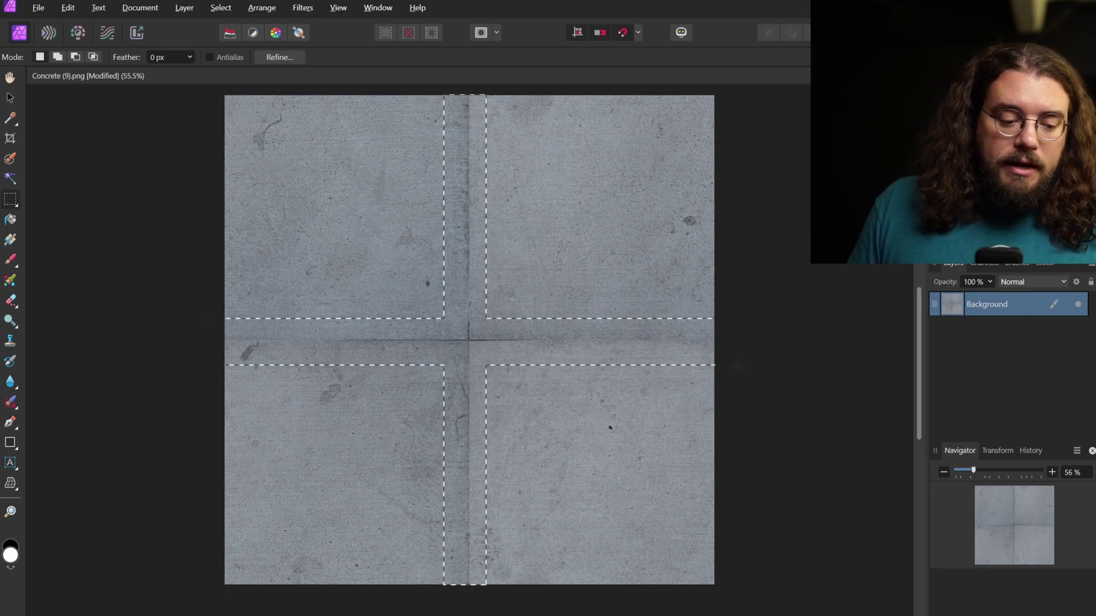
{"action": "left_click", "coordinate": [11, 403]}
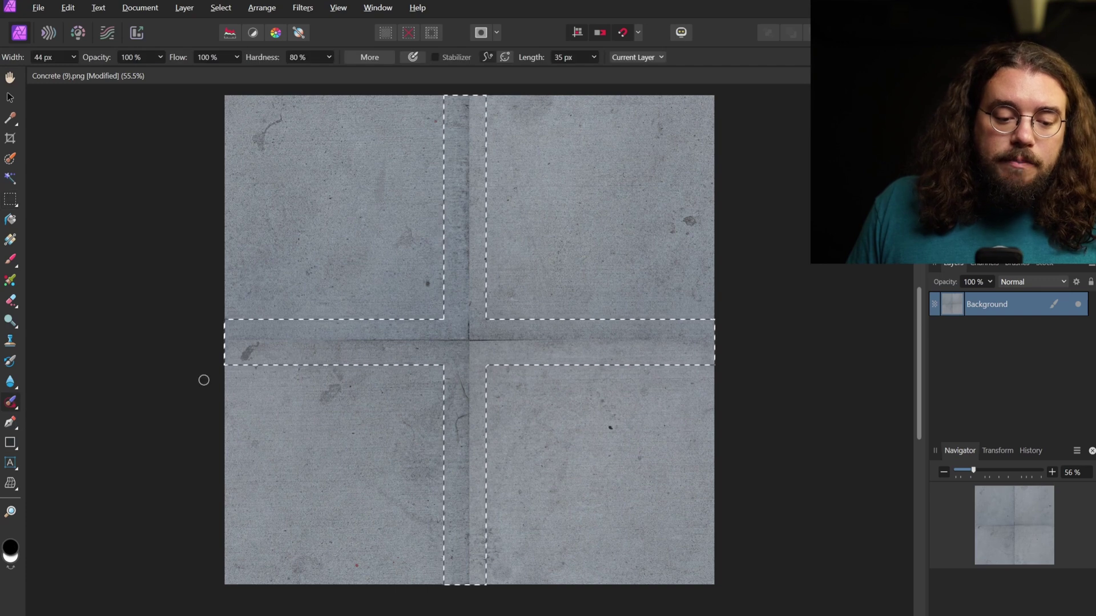
{"action": "left_click", "coordinate": [74, 57]}
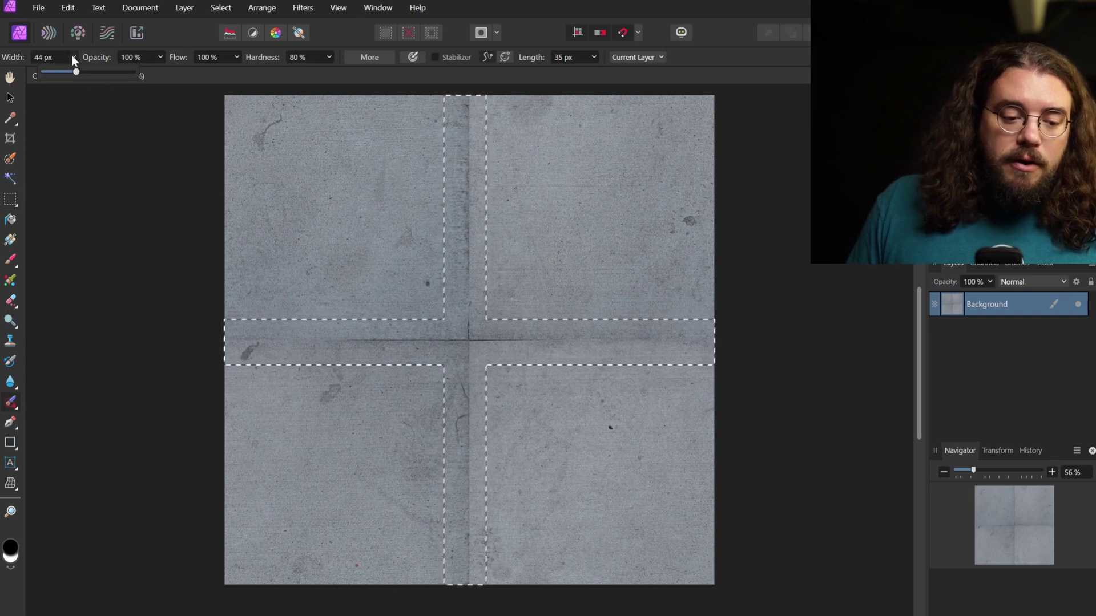
{"action": "left_click", "coordinate": [110, 73]}
{"action": "mouse_move", "coordinate": [230, 346]}
{"action": "left_mouse_down"}
{"action": "mouse_move", "coordinate": [755, 345]}
{"action": "mouse_move", "coordinate": [453, 332]}
{"action": "mouse_move", "coordinate": [443, 108]}
{"action": "mouse_move", "coordinate": [487, 375]}
{"action": "mouse_move", "coordinate": [464, 101]}
{"action": "mouse_move", "coordinate": [493, 299]}
{"action": "left_mouse_up"}
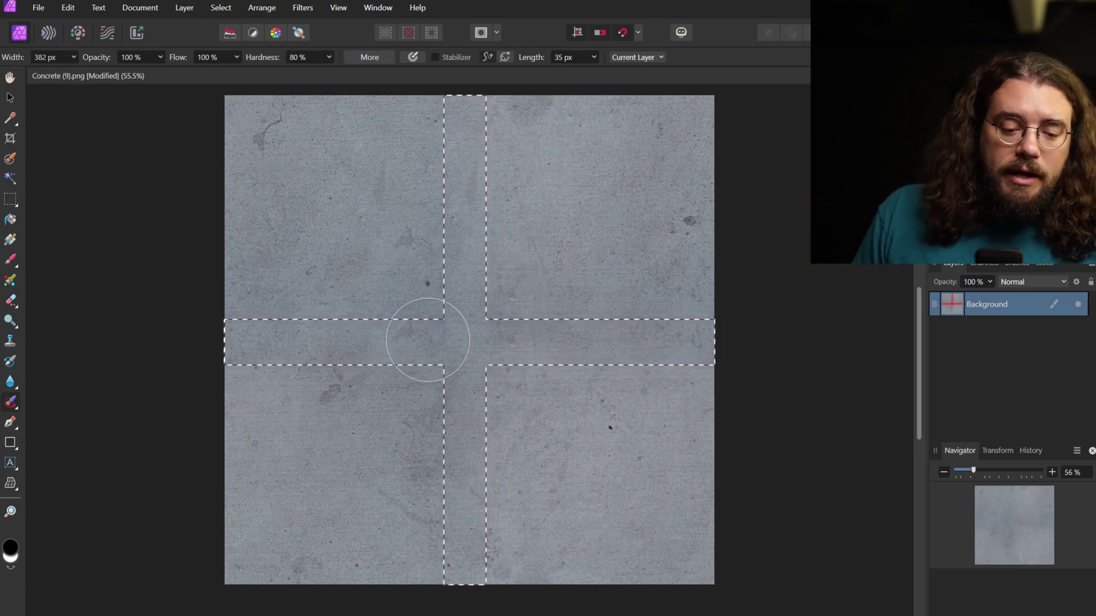
{"action": "left_click", "coordinate": [11, 199]}
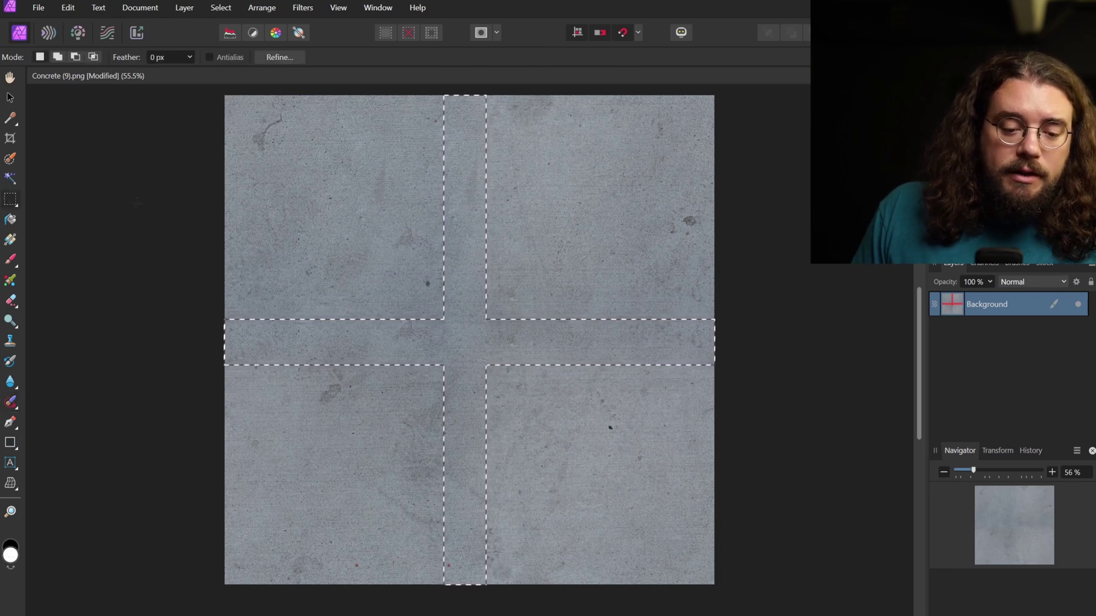
{"action": "left_click", "coordinate": [346, 311]}
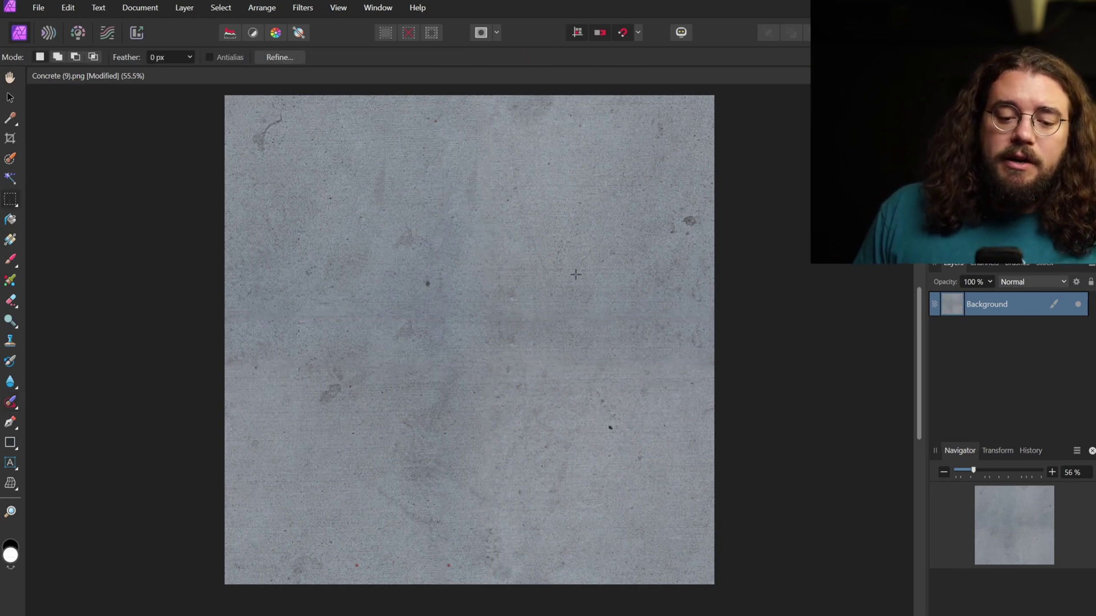
Export the repaired texture as a 2048 px PNG named Concrete (9)_1 in the ExtremeDetailConcrete folder
{"action": "left_click", "coordinate": [39, 8]}
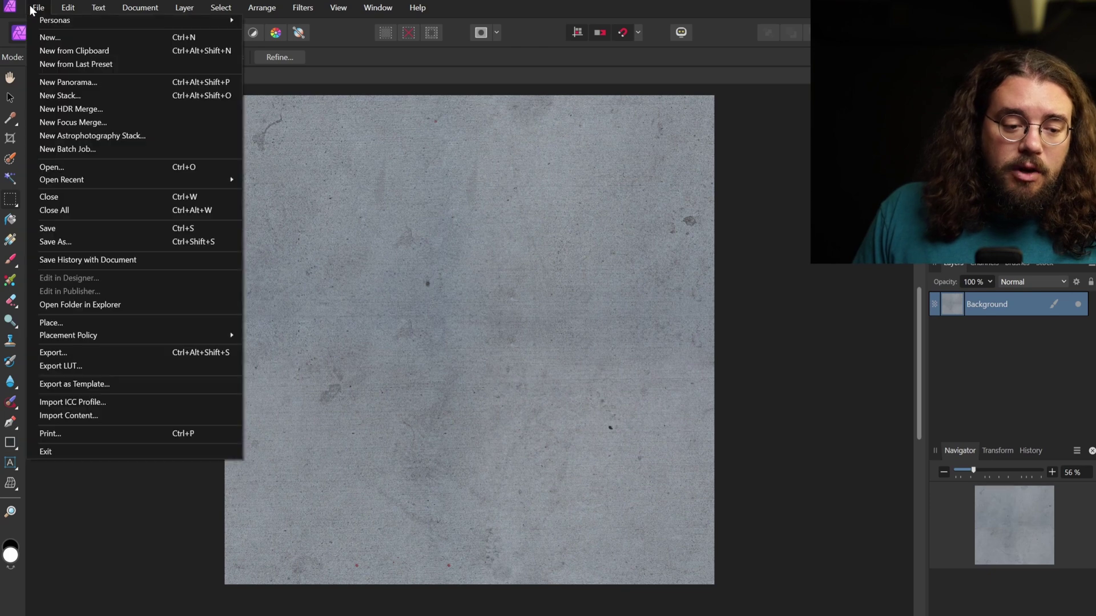
{"action": "left_click", "coordinate": [53, 352]}
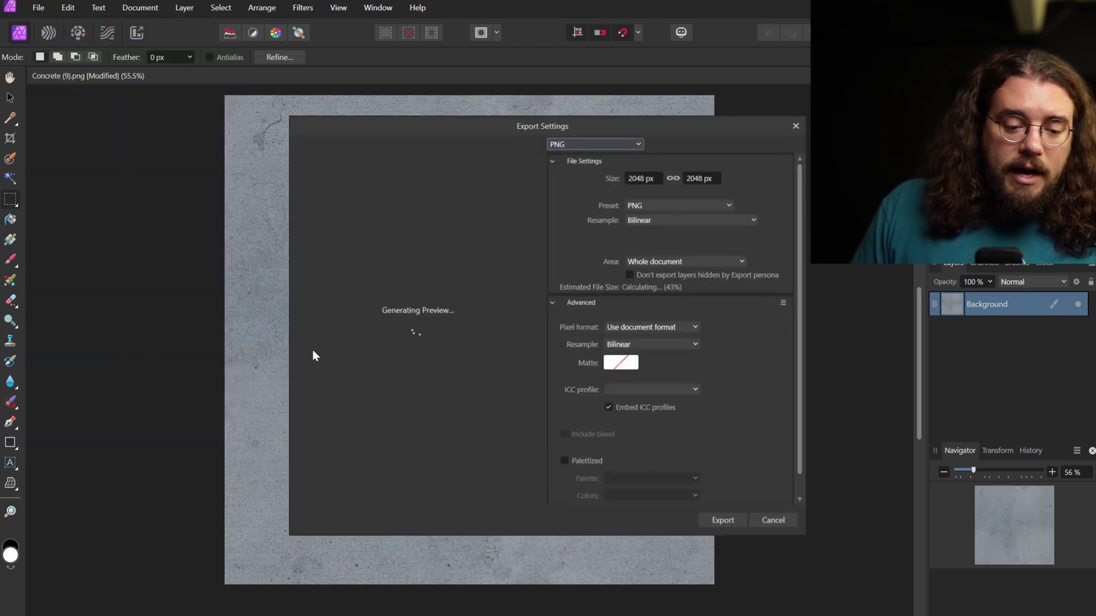
{"action": "left_click", "coordinate": [720, 520]}
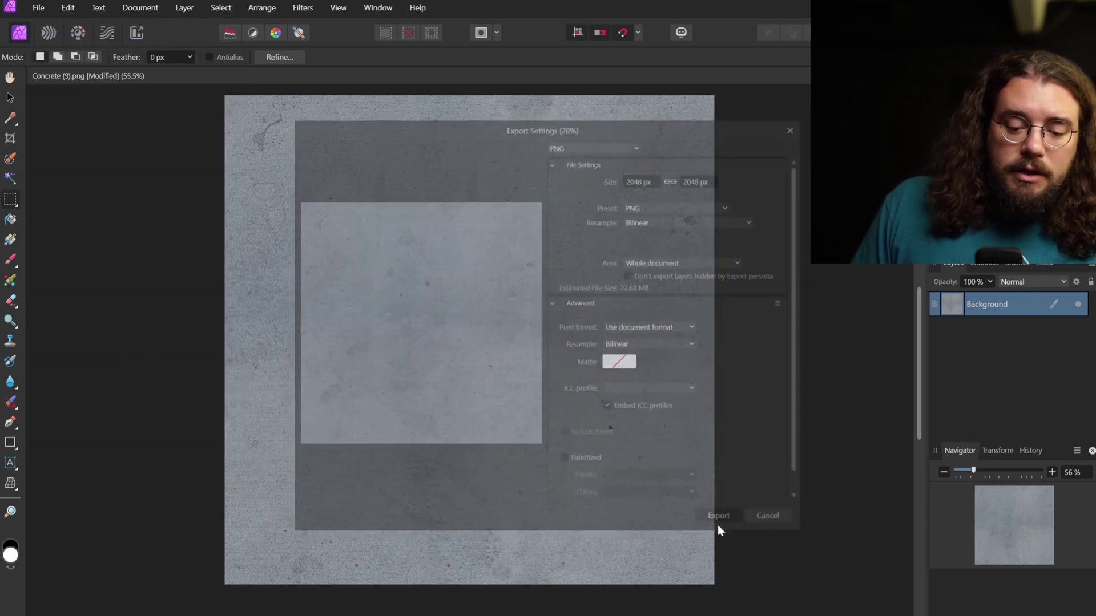
{"action": "type", "text": "_1"}
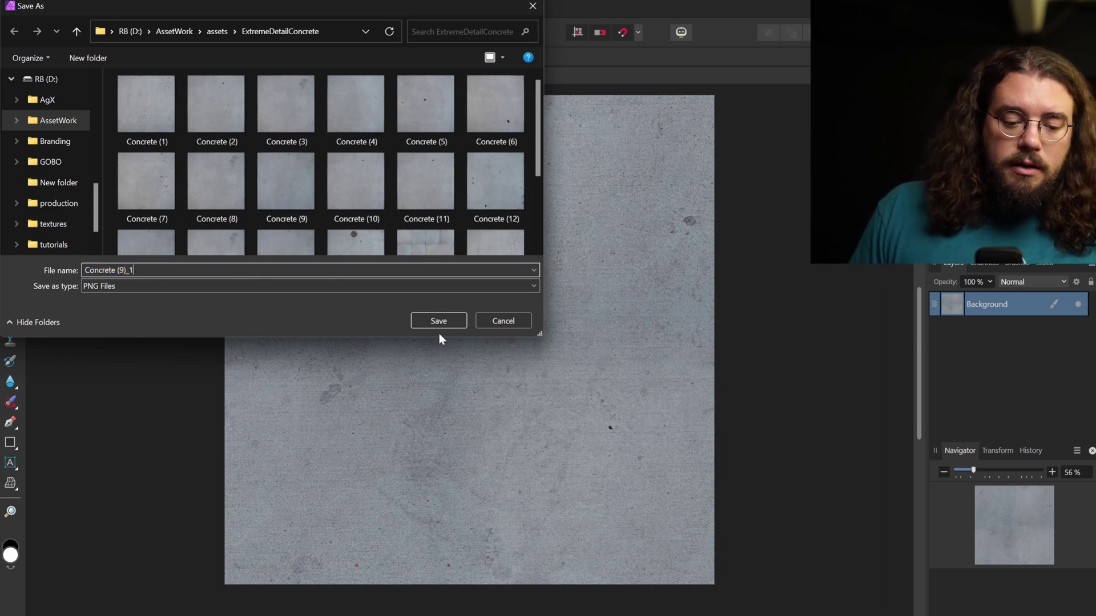
{"action": "left_click", "coordinate": [454, 321]}
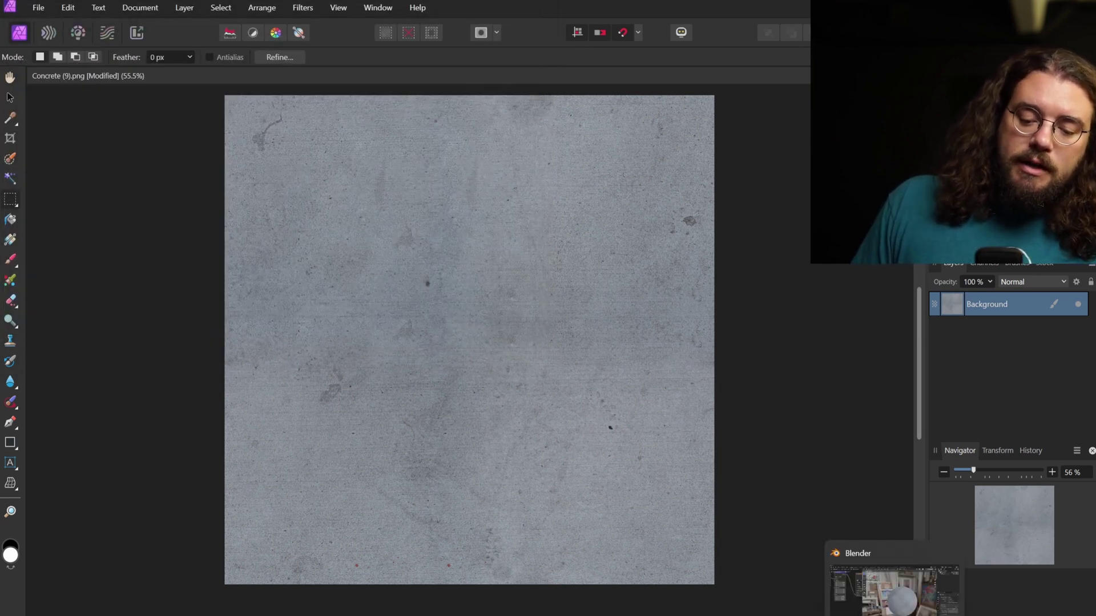
Switch to Blender and load Concrete (9)_1.png into the sphere material's image texture node
{"action": "left_click", "coordinate": [894, 613]}
{"action": "left_click_drag", "start_coordinate": [231, 138], "coordinate": [51, 249]}
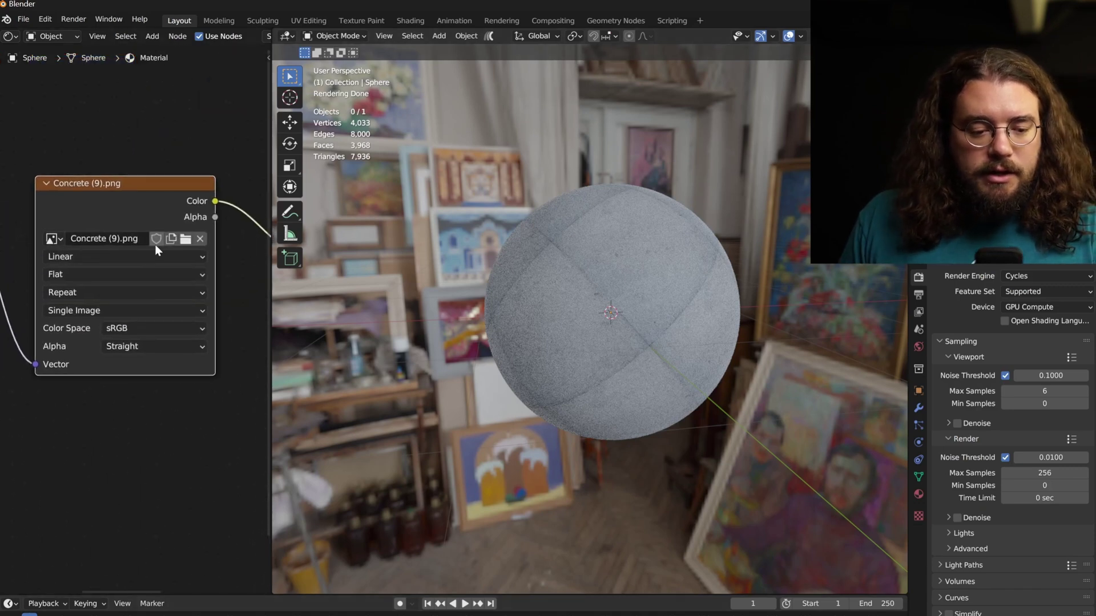
{"action": "left_click", "coordinate": [186, 238]}
{"action": "left_click", "coordinate": [426, 234]}
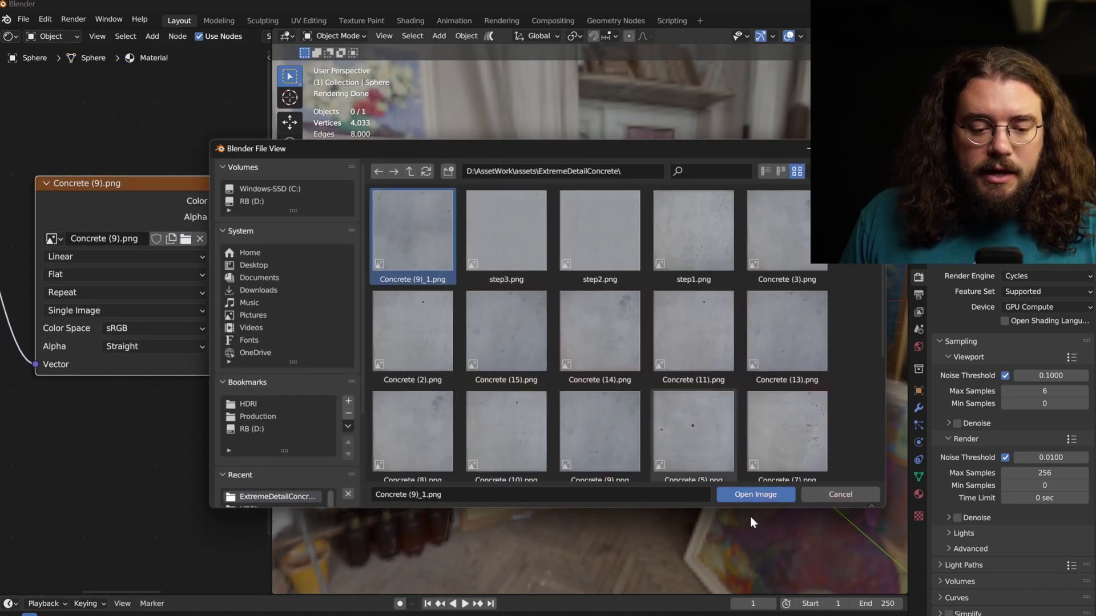
{"action": "left_click", "coordinate": [762, 495]}
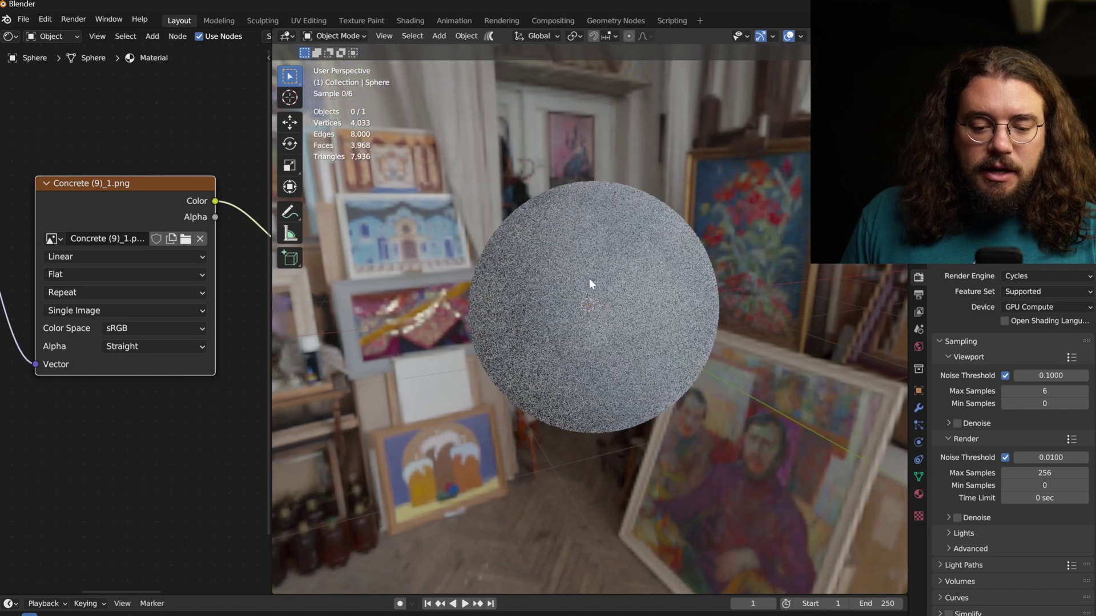
Examine the sphere's concrete surface from several angles and distances for remaining seams
{"action": "scroll", "coordinate": [593, 288], "scroll_direction": "up", "scroll_amount": 5}
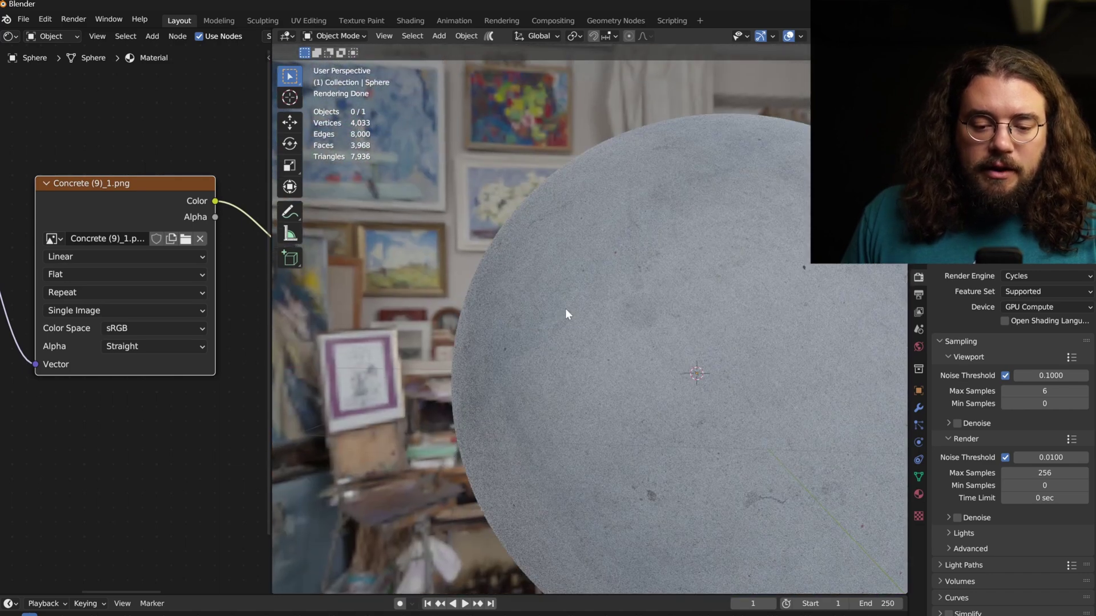
{"action": "scroll", "coordinate": [595, 300], "scroll_direction": "down", "scroll_amount": 4}
{"action": "left_click_drag", "start_coordinate": [720, 332], "coordinate": [493, 246]}
{"action": "scroll", "coordinate": [665, 267], "scroll_direction": "down", "scroll_amount": 2}
{"action": "mouse_move", "coordinate": [707, 251]}
{"action": "left_mouse_down"}
{"action": "mouse_move", "coordinate": [739, 282]}
{"action": "mouse_move", "coordinate": [759, 273]}
{"action": "mouse_move", "coordinate": [663, 247]}
{"action": "mouse_move", "coordinate": [708, 252]}
{"action": "mouse_move", "coordinate": [646, 234]}
{"action": "mouse_move", "coordinate": [648, 221]}
{"action": "left_mouse_up"}
{"action": "scroll", "coordinate": [659, 240], "scroll_direction": "up", "scroll_amount": 3}
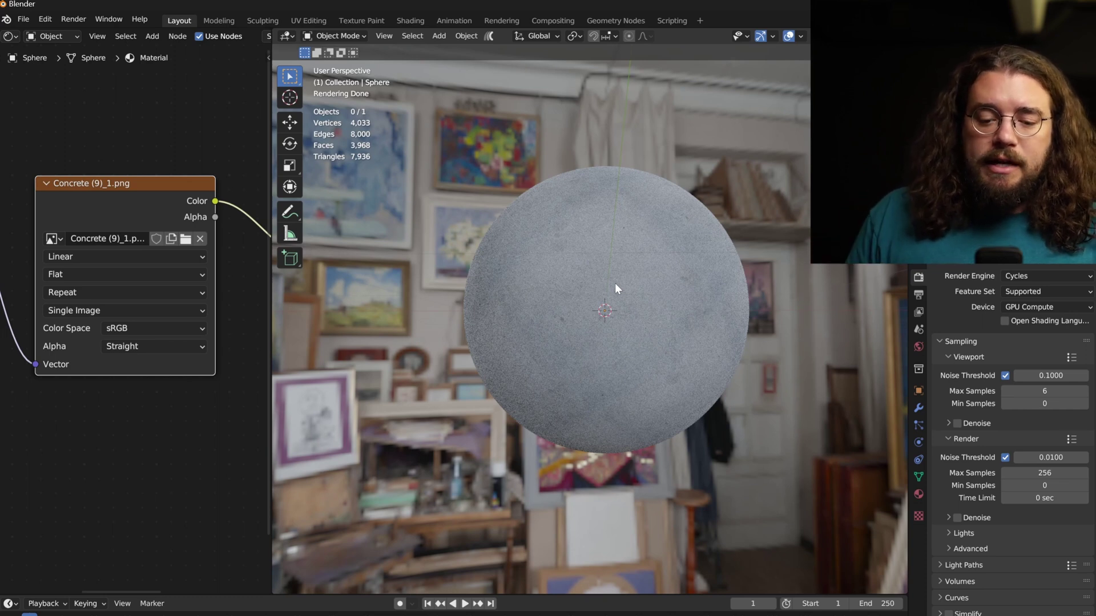
{"action": "scroll", "coordinate": [616, 286], "scroll_direction": "down", "scroll_amount": 2}
{"action": "left_click_drag", "start_coordinate": [616, 287], "coordinate": [695, 275]}
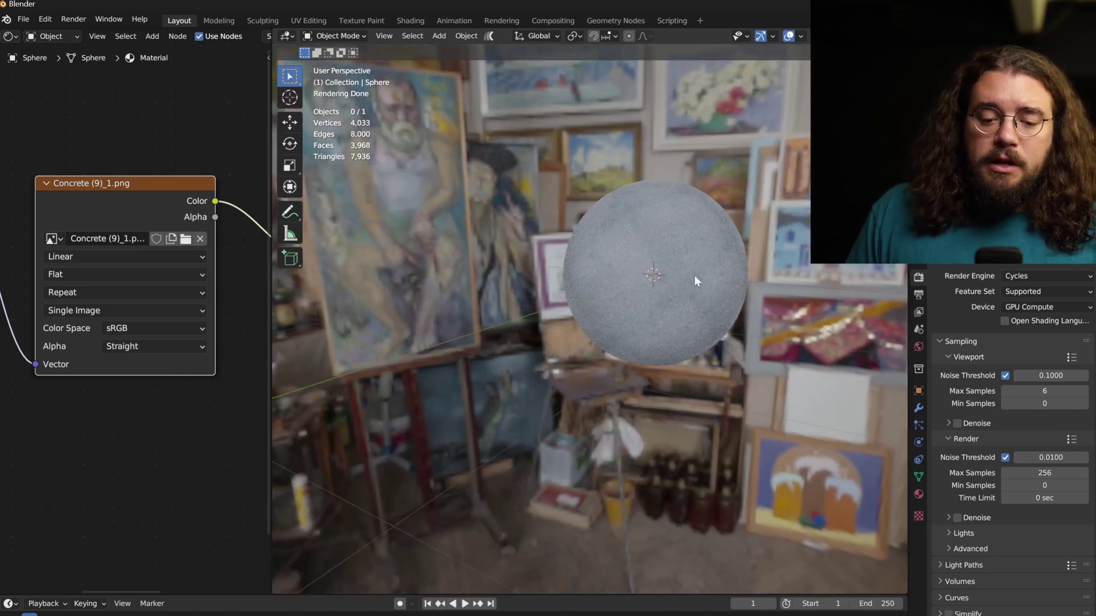
Add the Grunge 00 node from the Fluent library's Grunges section and place it below the concrete image texture
{"action": "scroll", "coordinate": [138, 225], "scroll_direction": "down", "scroll_amount": 3}
{"action": "left_click_drag", "start_coordinate": [140, 225], "coordinate": [71, 200]}
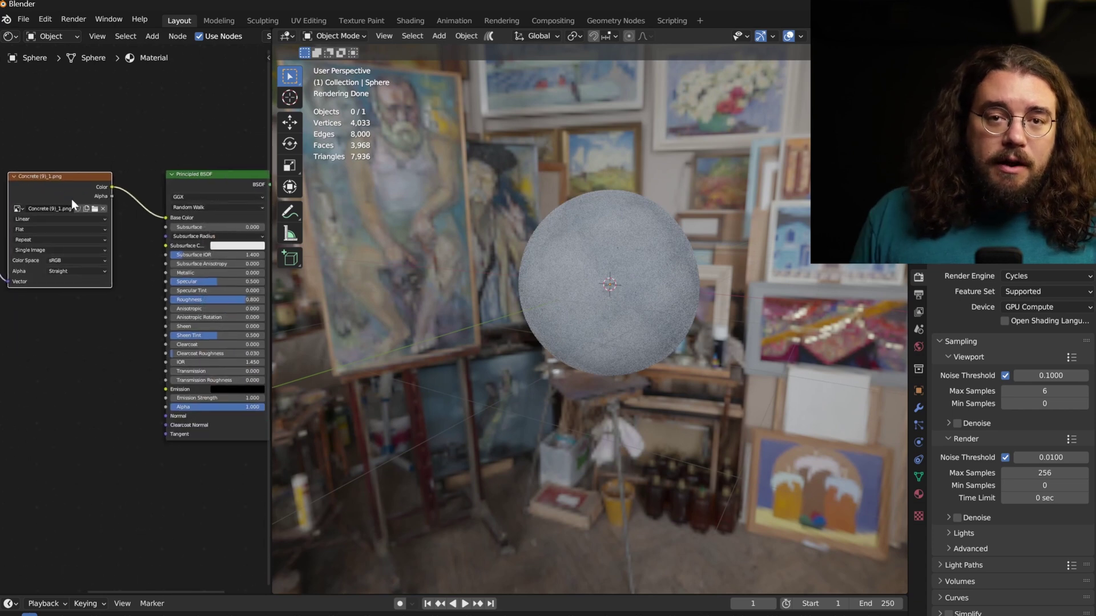
{"action": "scroll", "coordinate": [163, 166], "scroll_direction": "up", "scroll_amount": 2}
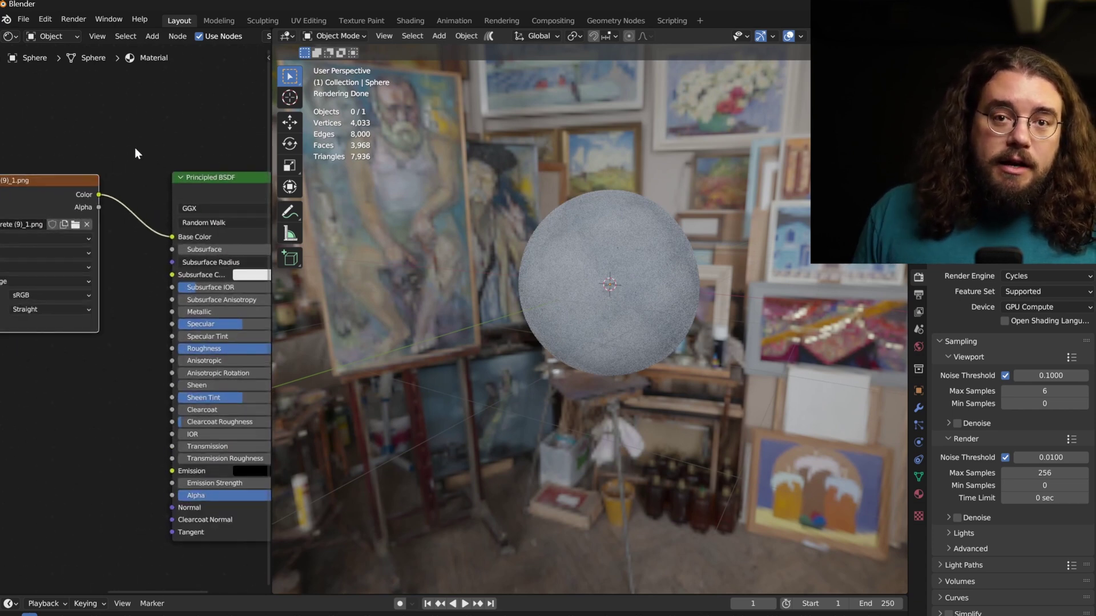
{"action": "key", "text": "n"}
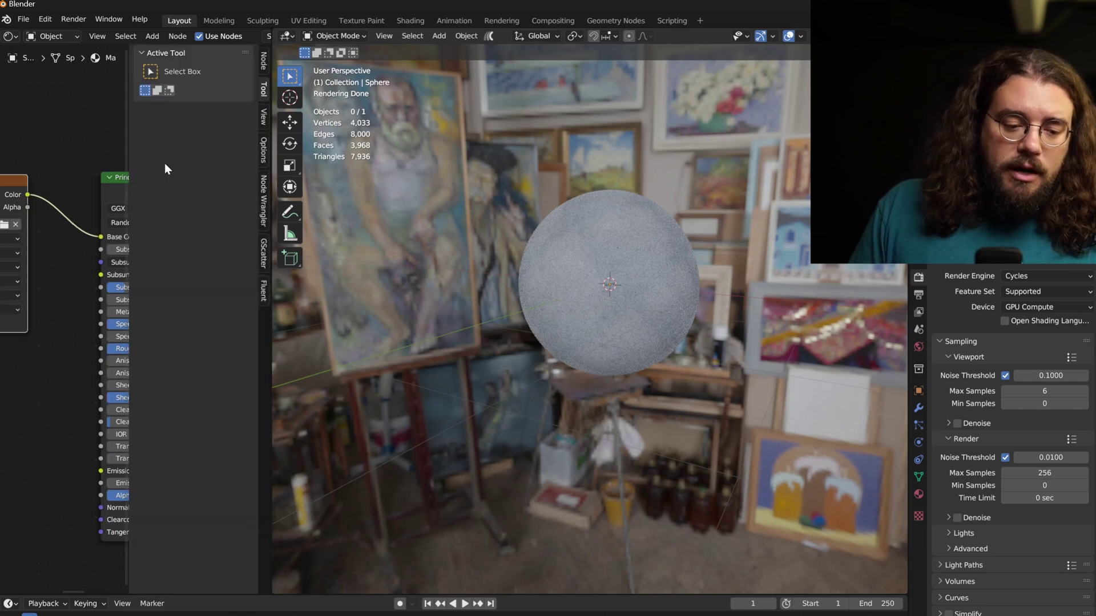
{"action": "left_click", "coordinate": [263, 290]}
{"action": "left_click", "coordinate": [206, 91]}
{"action": "left_click", "coordinate": [194, 118]}
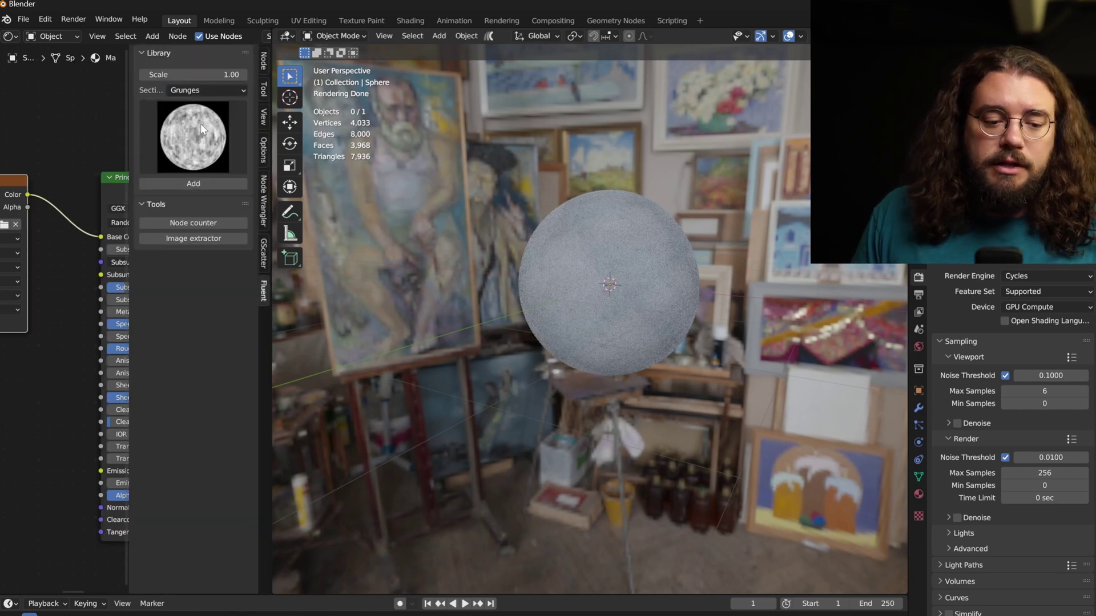
{"action": "left_click", "coordinate": [183, 113]}
{"action": "key", "text": "n"}
{"action": "scroll", "coordinate": [68, 263], "scroll_direction": "down", "scroll_amount": 5}
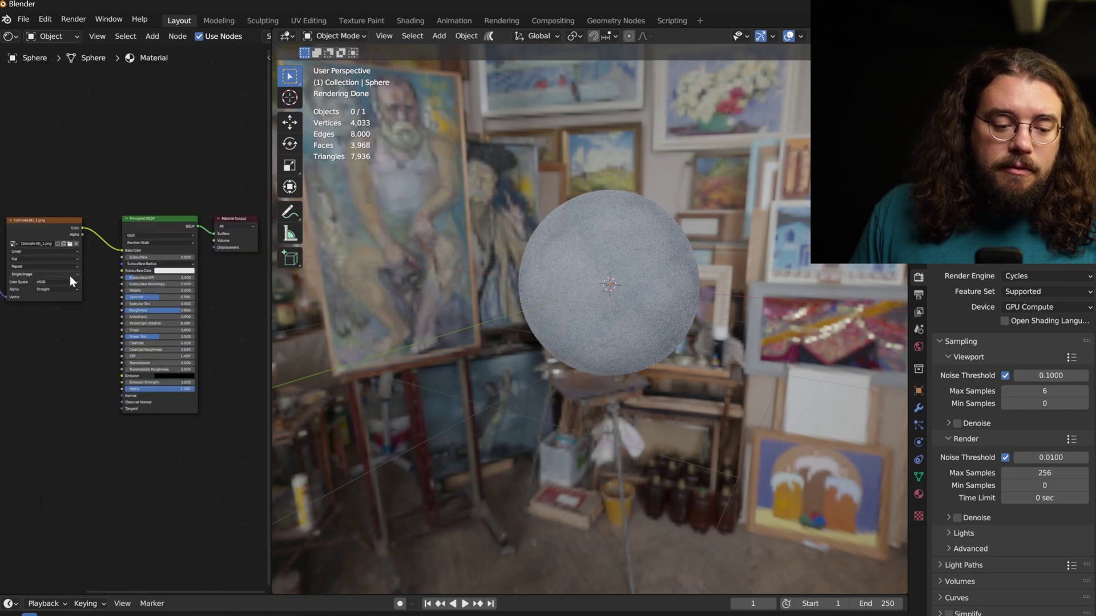
{"action": "left_click_drag", "start_coordinate": [70, 276], "coordinate": [230, 242]}
{"action": "left_click_drag", "start_coordinate": [149, 224], "coordinate": [215, 323]}
{"action": "left_click", "coordinate": [215, 323]}
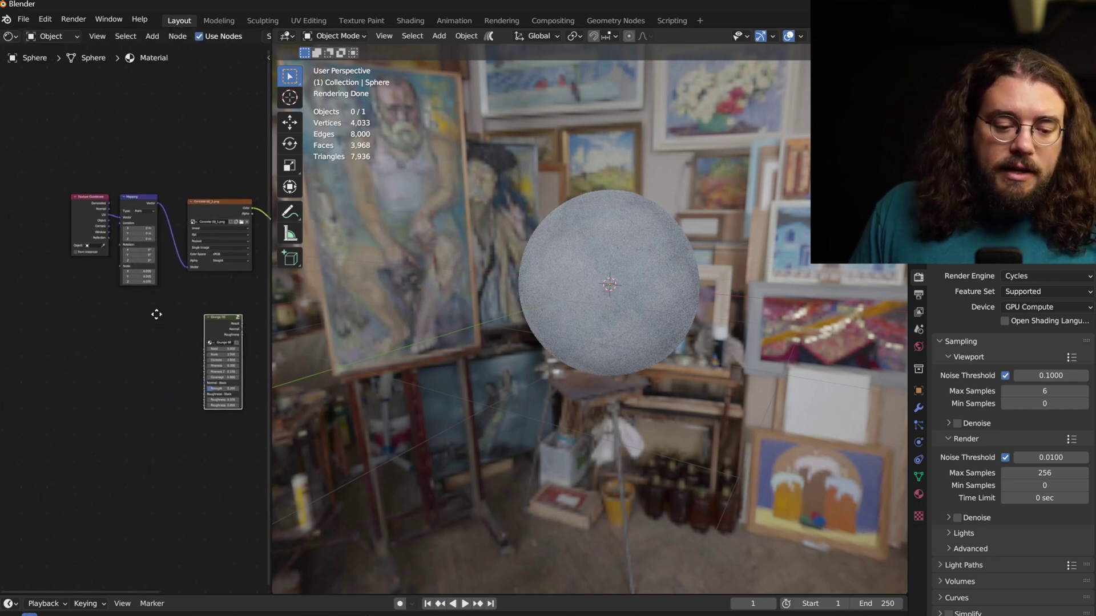
Insert a Mix Color node between the concrete texture's Color output and the Principled BSDF's Base Color
{"action": "scroll", "coordinate": [166, 174], "scroll_direction": "up", "scroll_amount": 3}
{"action": "key", "text": "shift+a"}
{"action": "type", "text": "mix"}
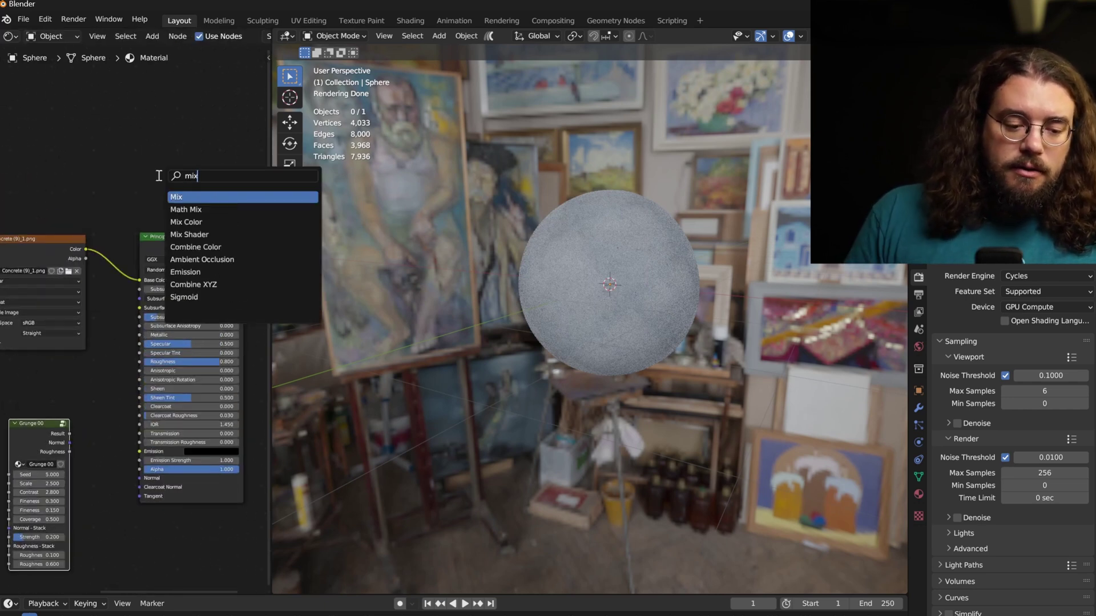
{"action": "left_click", "coordinate": [185, 223]}
{"action": "left_click", "coordinate": [129, 255]}
Set the Mix node's blend mode to Multiply and connect the Grunge 00 node's Result output to its B input
{"action": "scroll", "coordinate": [129, 256], "scroll_direction": "up", "scroll_amount": 4}
{"action": "scroll", "coordinate": [129, 257], "scroll_direction": "up", "scroll_amount": 1}
{"action": "left_click", "coordinate": [144, 269]}
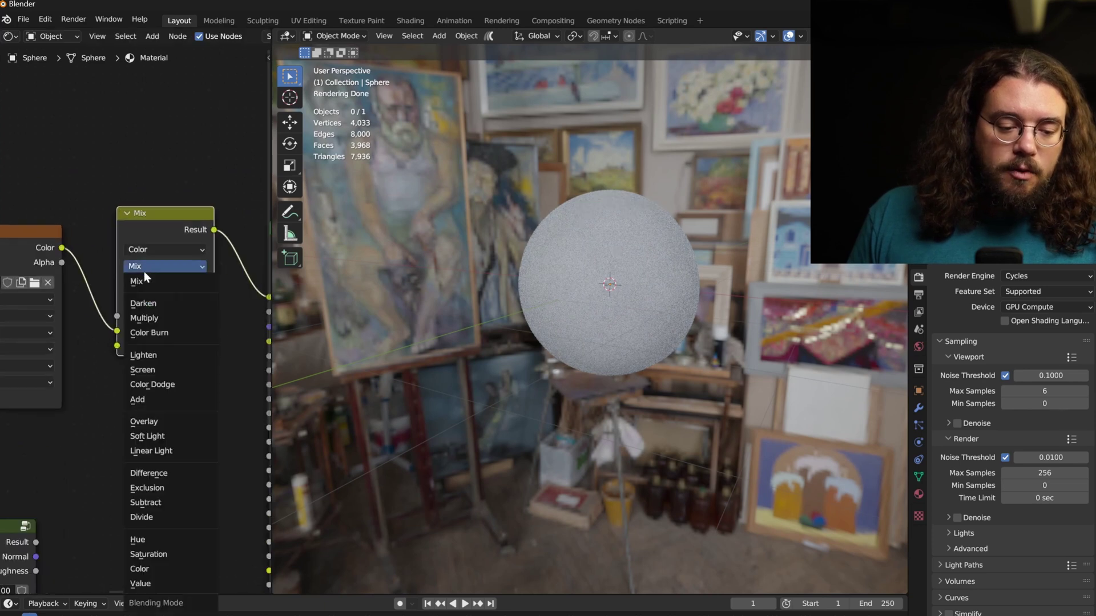
{"action": "left_click", "coordinate": [153, 320]}
{"action": "left_click_drag", "start_coordinate": [59, 472], "coordinate": [194, 400]}
{"action": "left_click_drag", "start_coordinate": [170, 468], "coordinate": [189, 272]}
{"action": "left_click_drag", "start_coordinate": [162, 506], "coordinate": [177, 380]}
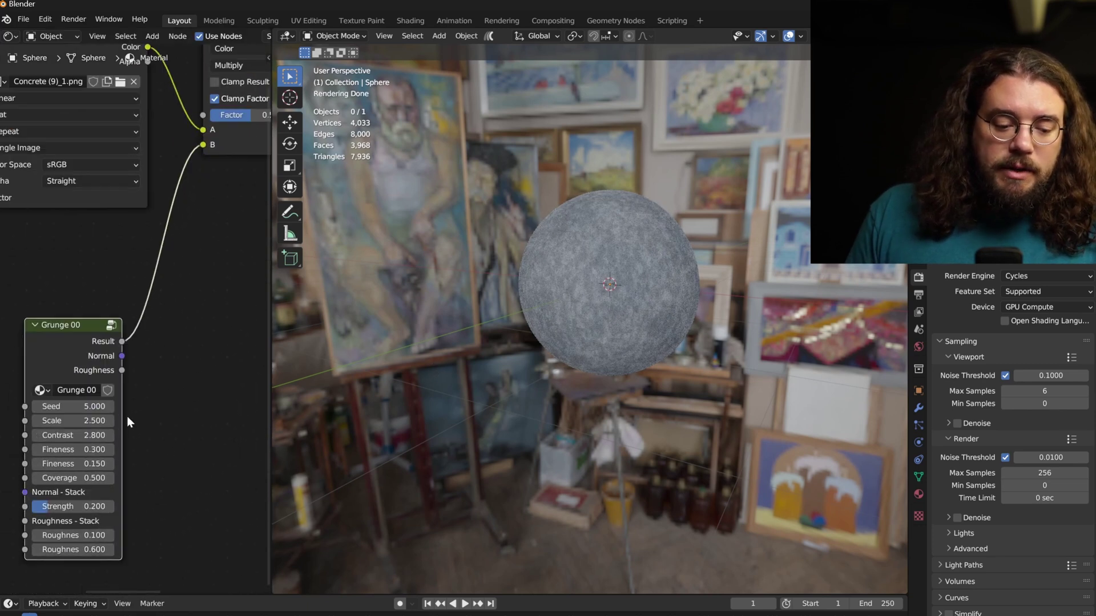
Set the Grunge 00 node's Scale to -0.100 and the Multiply node's Factor to 0.378
{"action": "left_click_drag", "start_coordinate": [78, 420], "coordinate": [34, 420]}
{"action": "left_click_drag", "start_coordinate": [139, 303], "coordinate": [1, 443]}
{"action": "mouse_move", "coordinate": [86, 255]}
{"action": "left_mouse_down"}
{"action": "mouse_move", "coordinate": [39, 256]}
{"action": "mouse_move", "coordinate": [85, 261]}
{"action": "left_mouse_up"}
{"action": "left_click_drag", "start_coordinate": [637, 269], "coordinate": [665, 265]}
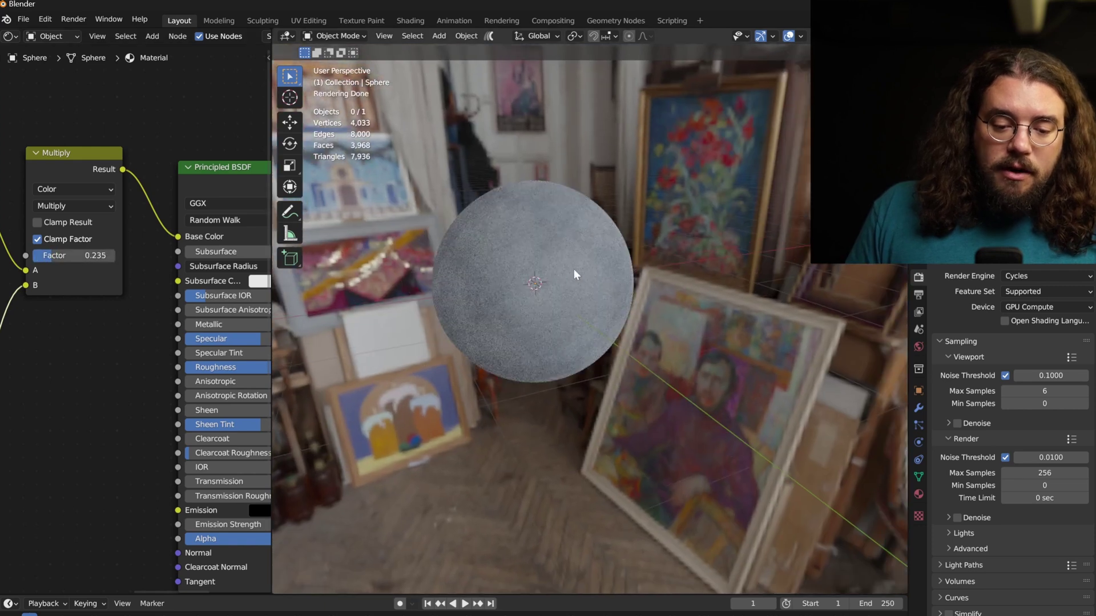
{"action": "left_click_drag", "start_coordinate": [55, 256], "coordinate": [68, 257]}
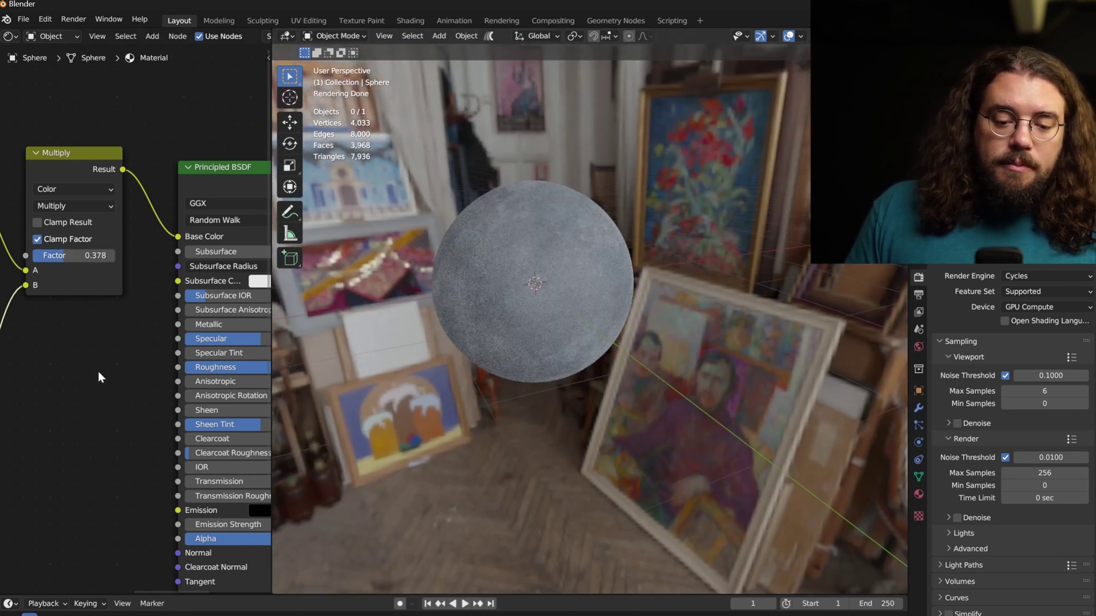
{"action": "scroll", "coordinate": [84, 298], "scroll_direction": "down", "scroll_amount": 3}
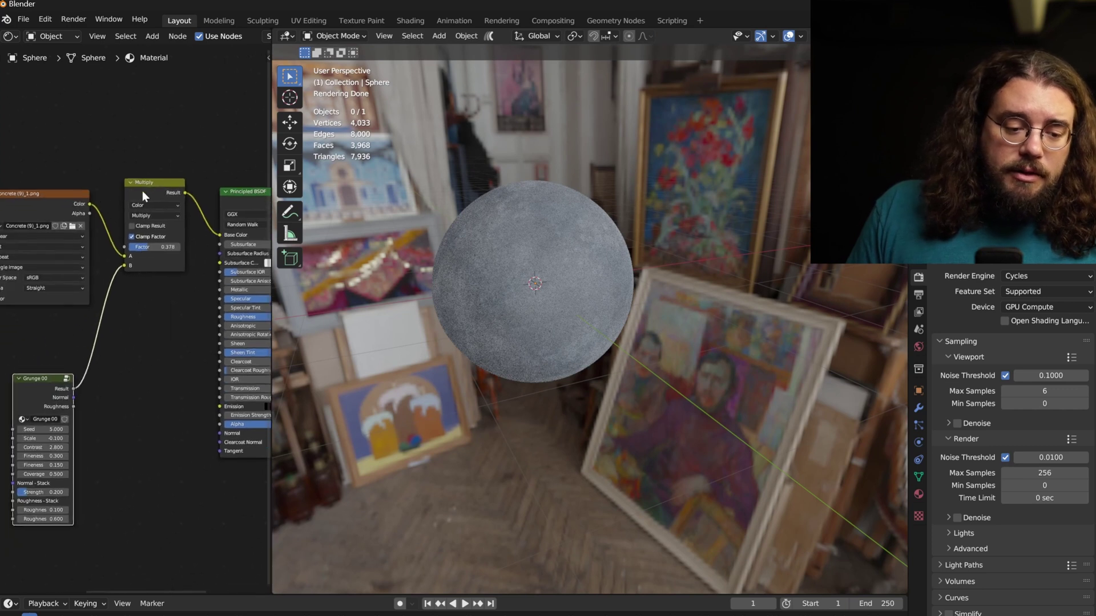
Detach the Multiply node from the concrete texture's link and delete it together with the Grunge 00 node
{"action": "left_click_drag", "start_coordinate": [159, 184], "coordinate": [144, 346]}
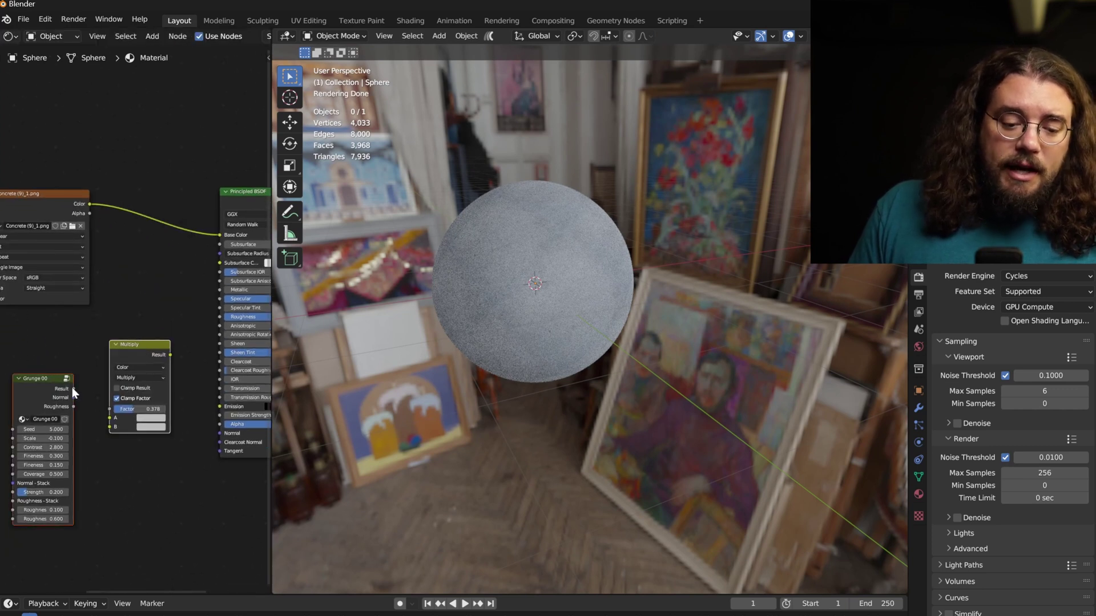
{"action": "key", "text": "x"}
{"action": "scroll", "coordinate": [591, 251], "scroll_direction": "up", "scroll_amount": 3}
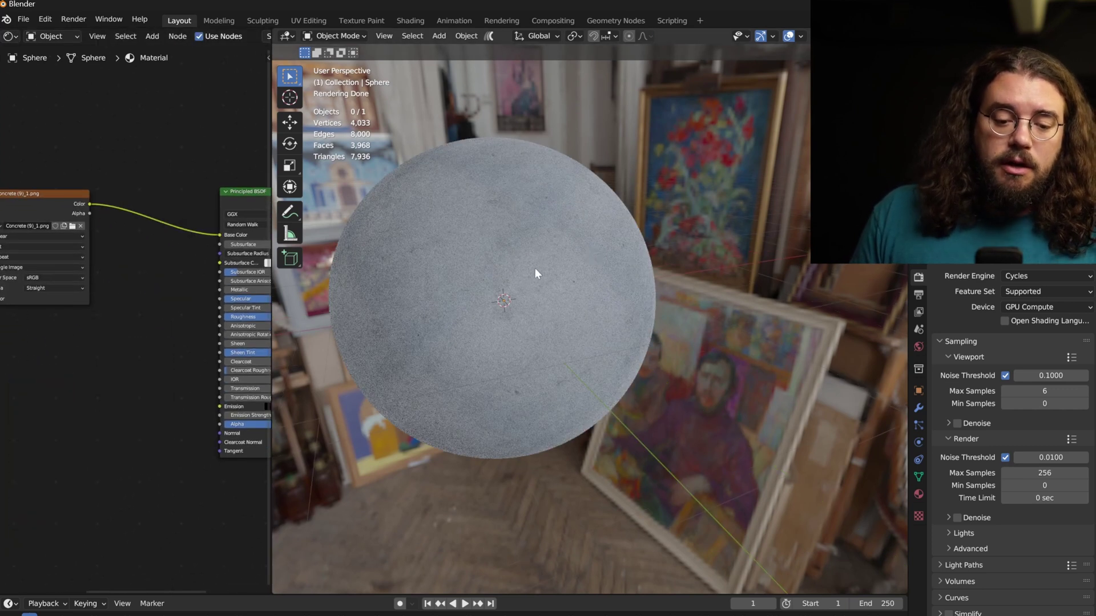
Switch to Affinity Photo and duplicate the Background layer of the concrete texture
{"action": "mouse_move", "coordinate": [809, 615]}
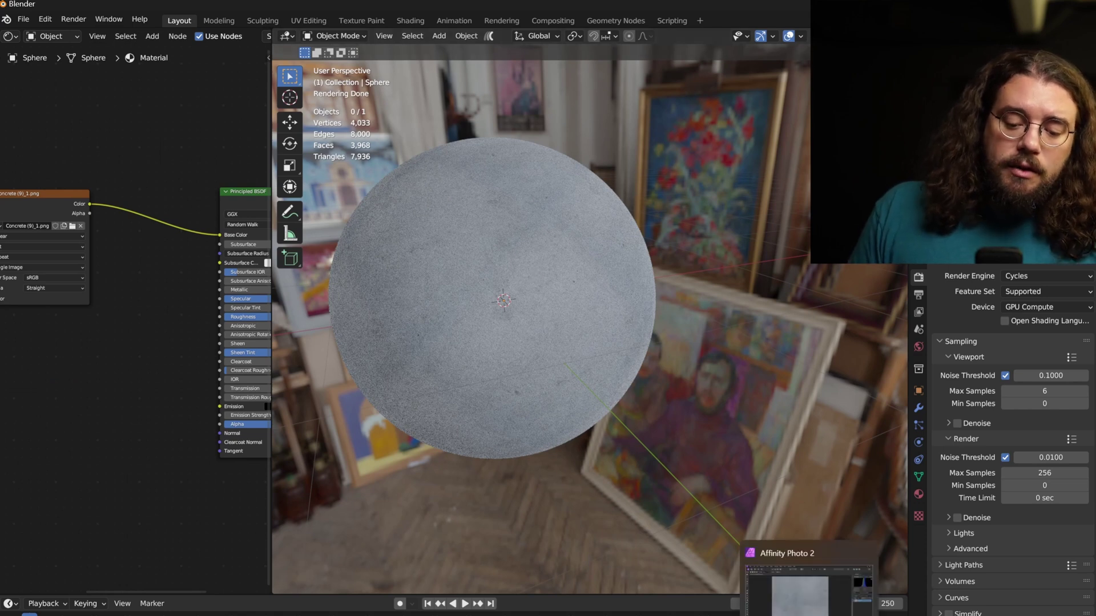
{"action": "left_click", "coordinate": [807, 588]}
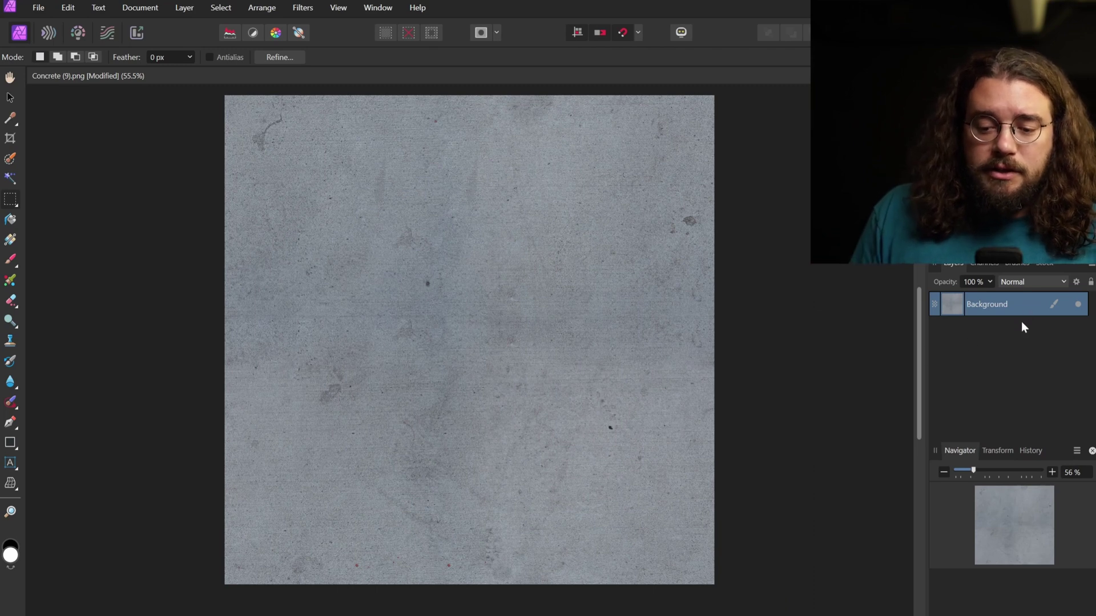
{"action": "key", "text": "ctrl+j"}
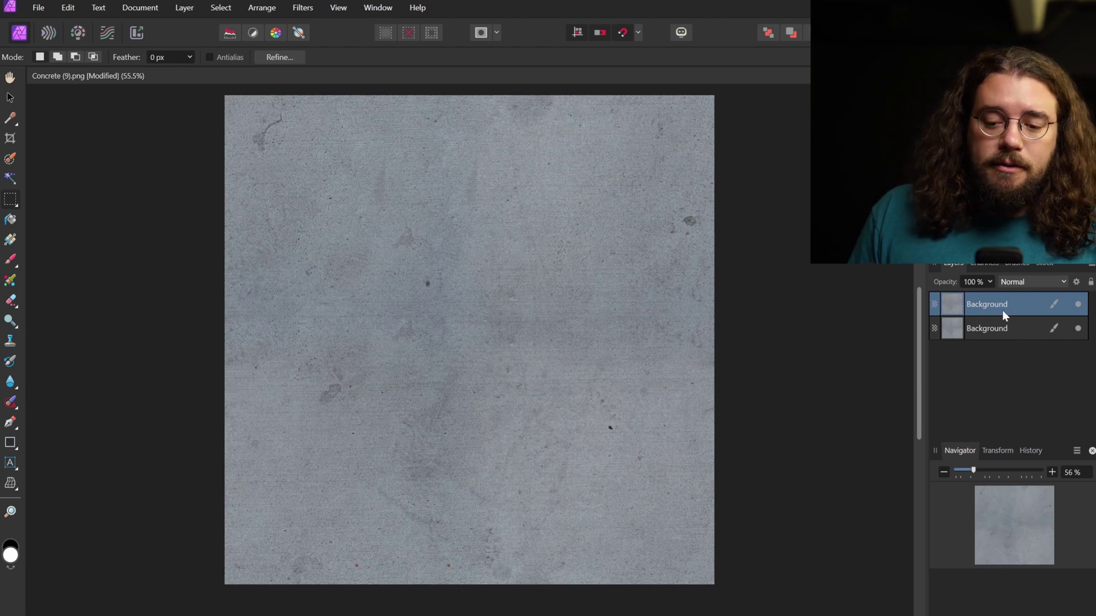
Apply Average Blur to the upper Background layer and move the detailed Background layer above it
{"action": "left_click", "coordinate": [302, 7]}
{"action": "mouse_move", "coordinate": [377, 38]}
{"action": "left_click", "coordinate": [500, 40]}
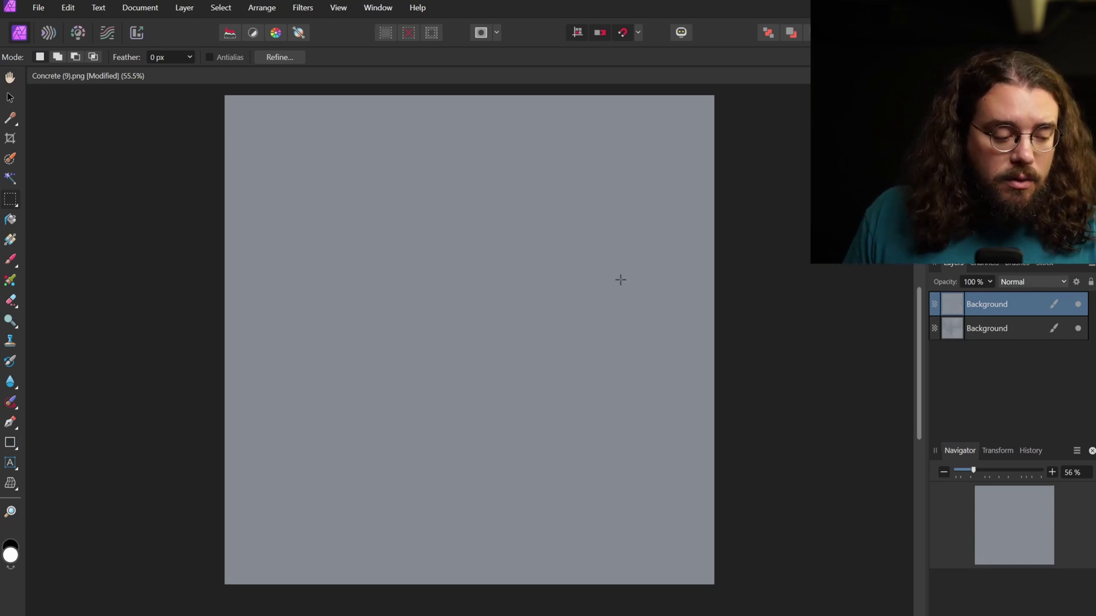
{"action": "left_click_drag", "start_coordinate": [1036, 332], "coordinate": [1032, 293]}
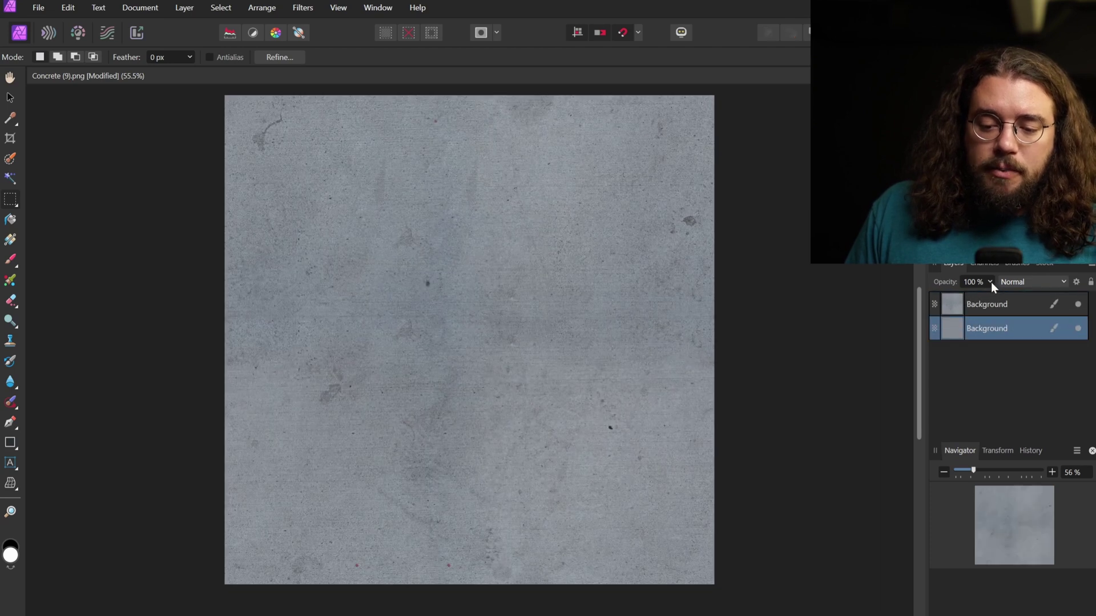
Set the detailed upper Background layer's opacity to 71% and its blend mode to Linear Light
{"action": "left_click", "coordinate": [1023, 305]}
{"action": "left_click", "coordinate": [990, 282]}
{"action": "left_click_drag", "start_coordinate": [991, 296], "coordinate": [965, 301]}
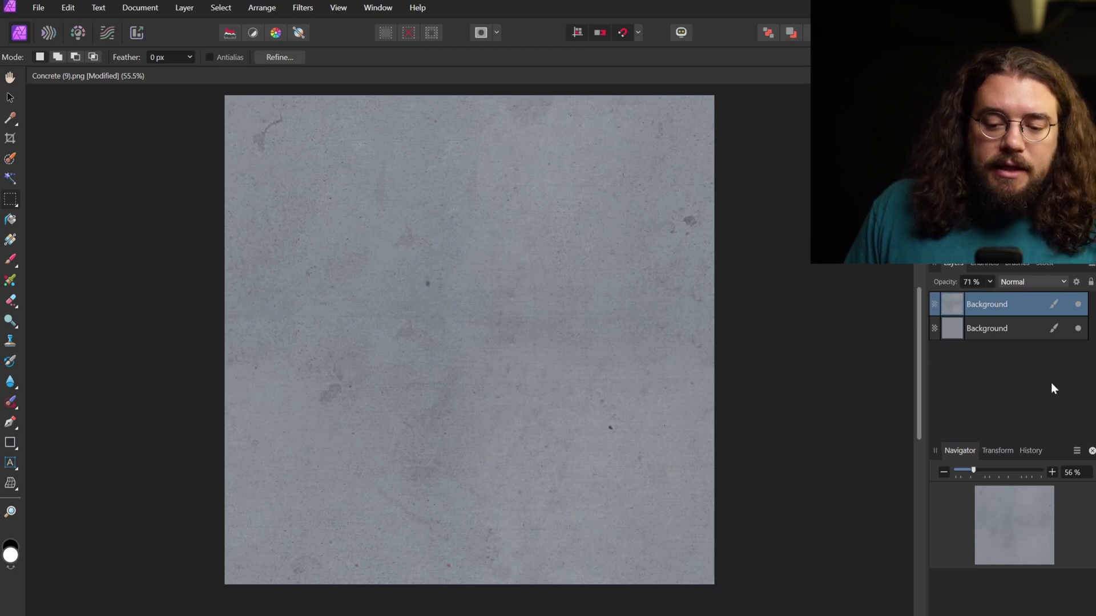
{"action": "left_click", "coordinate": [1052, 278]}
{"action": "scroll", "coordinate": [1034, 399], "scroll_direction": "down", "scroll_amount": 1}
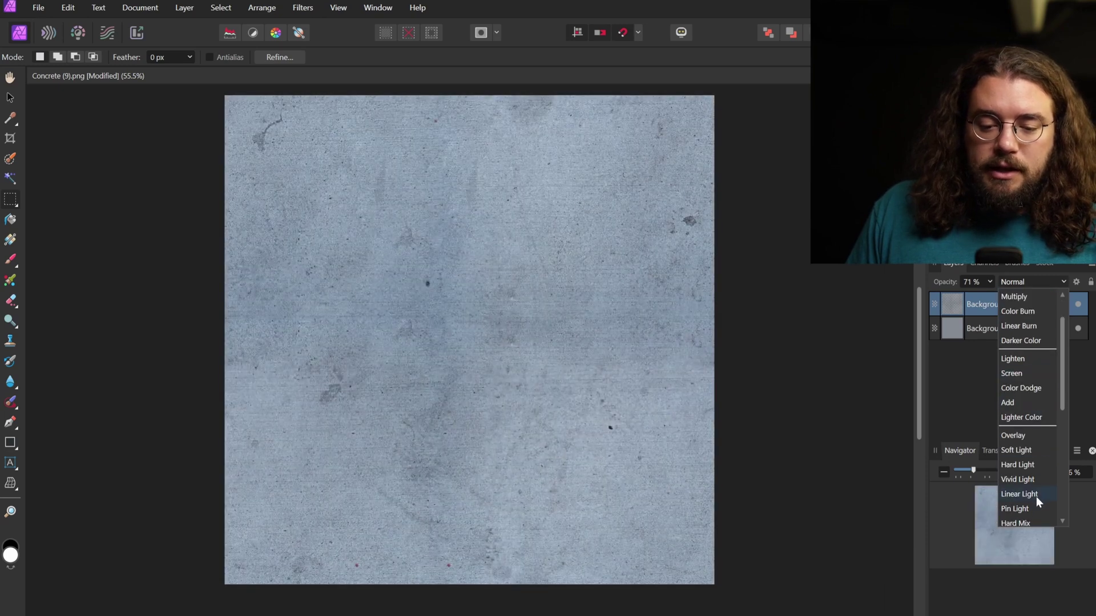
{"action": "left_click", "coordinate": [1036, 495]}
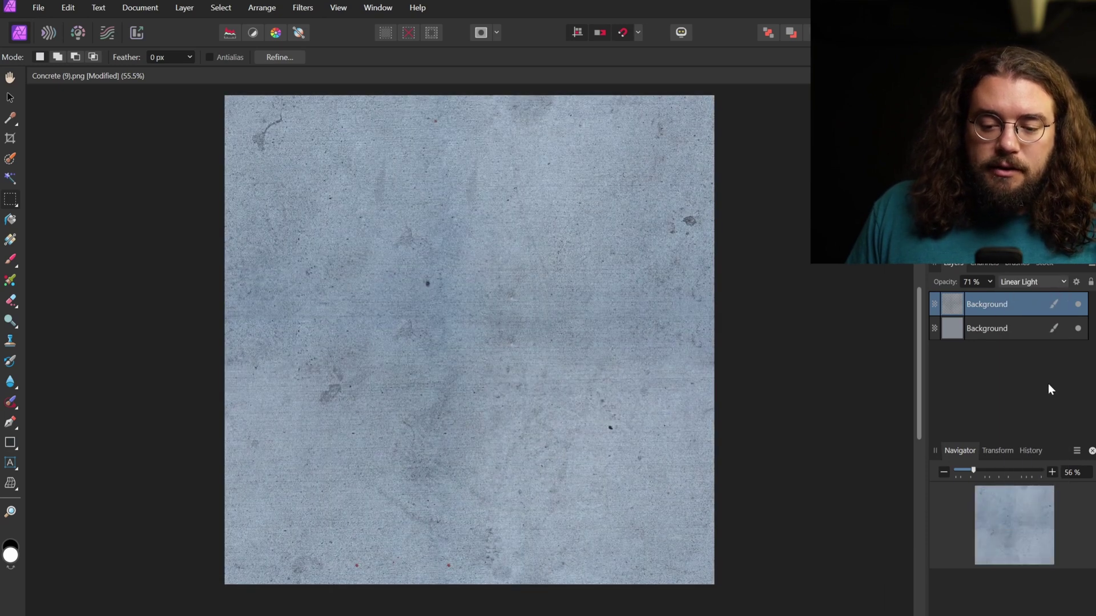
Apply a High Pass filter with a 150 px radius to the upper Background layer
{"action": "left_click", "coordinate": [309, 8]}
{"action": "mouse_move", "coordinate": [346, 49]}
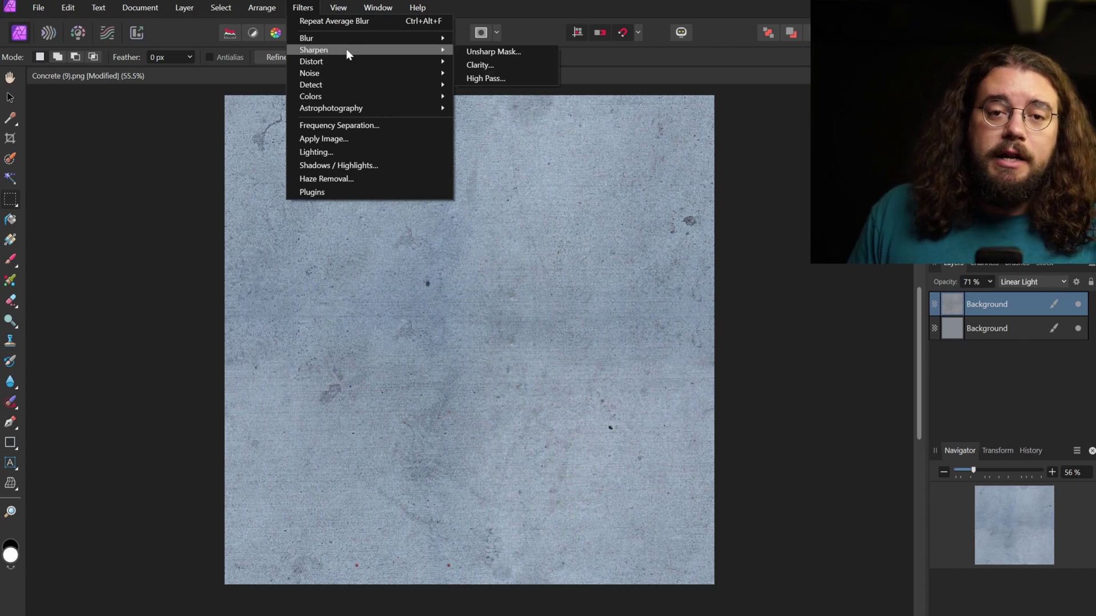
{"action": "left_click", "coordinate": [490, 78]}
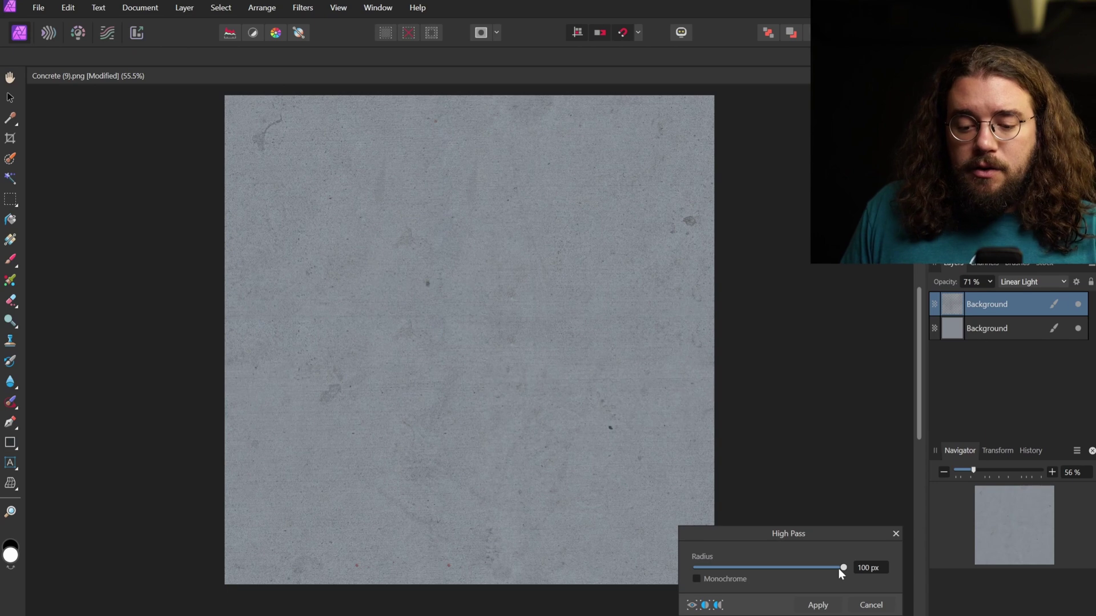
{"action": "left_click_drag", "start_coordinate": [843, 568], "coordinate": [889, 577]}
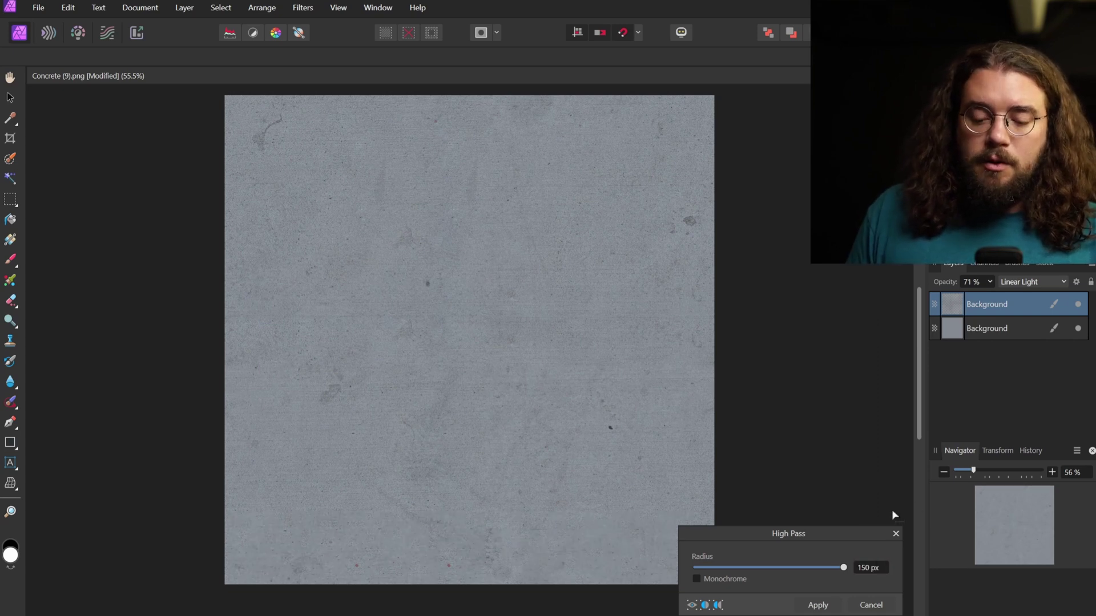
{"action": "left_click", "coordinate": [825, 609]}
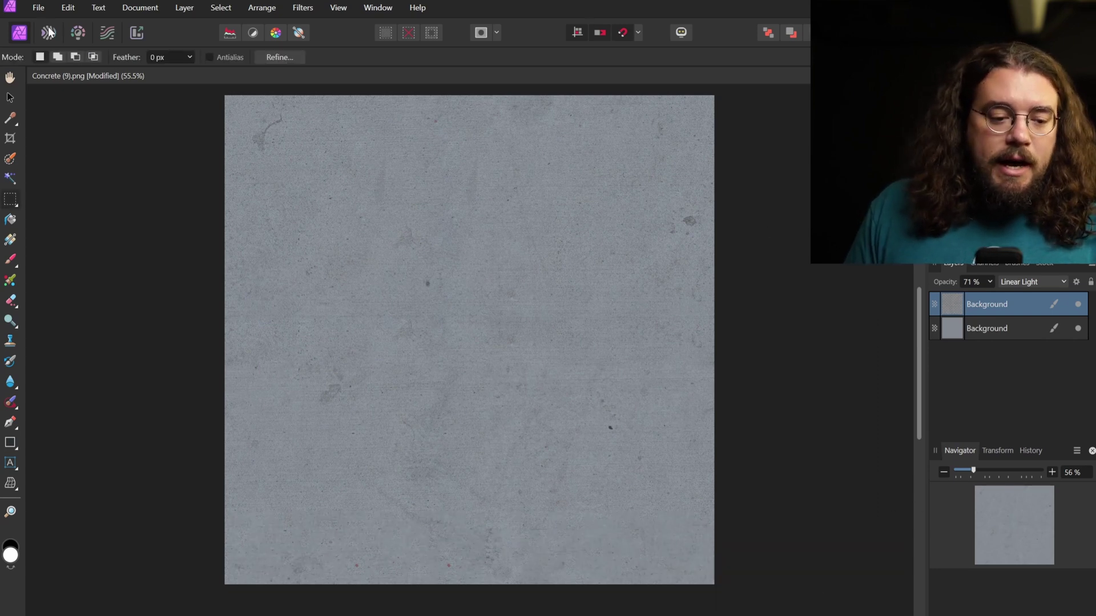
Export the texture as a 2048 px PNG named Concrete (9)_2 in the ExtremeDetailConcrete folder
{"action": "left_click", "coordinate": [36, 9]}
{"action": "left_click", "coordinate": [88, 351]}
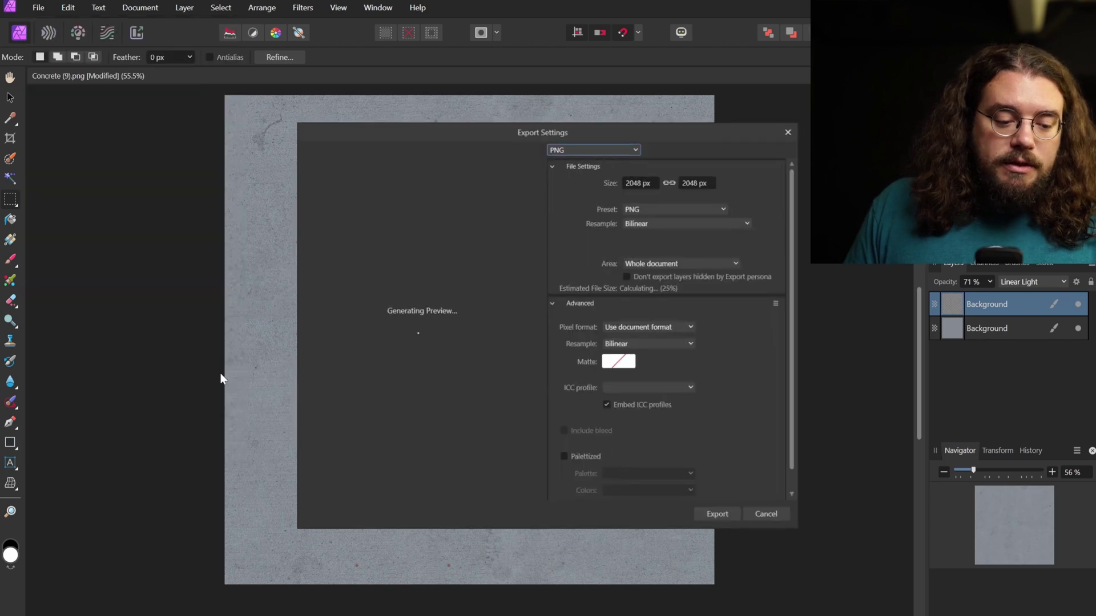
{"action": "left_click", "coordinate": [725, 525]}
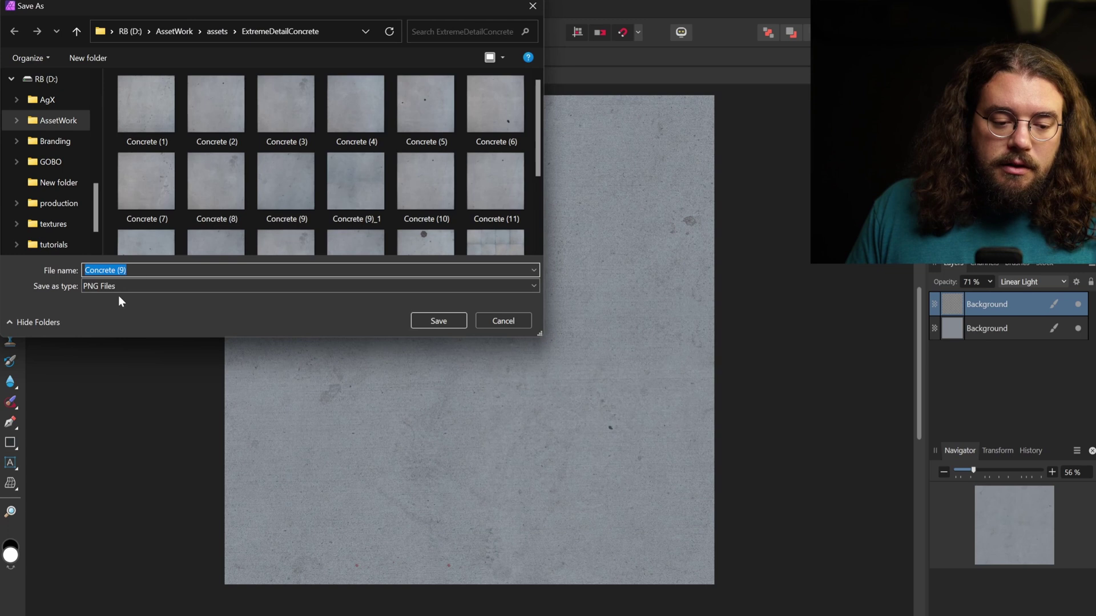
{"action": "left_click", "coordinate": [157, 270]}
{"action": "type", "text": "_2"}
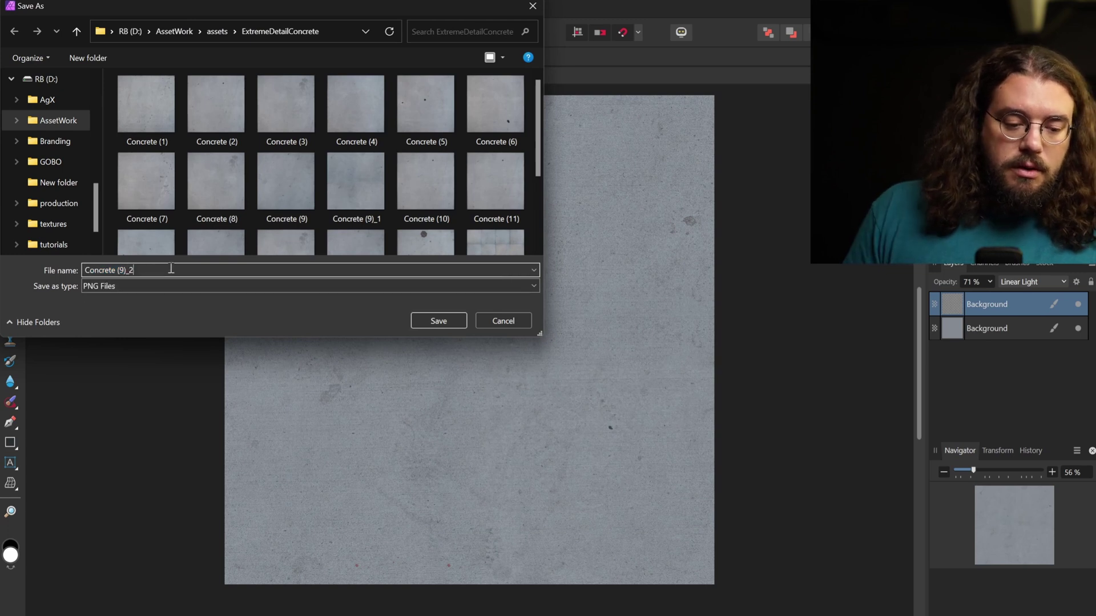
{"action": "left_click", "coordinate": [455, 327]}
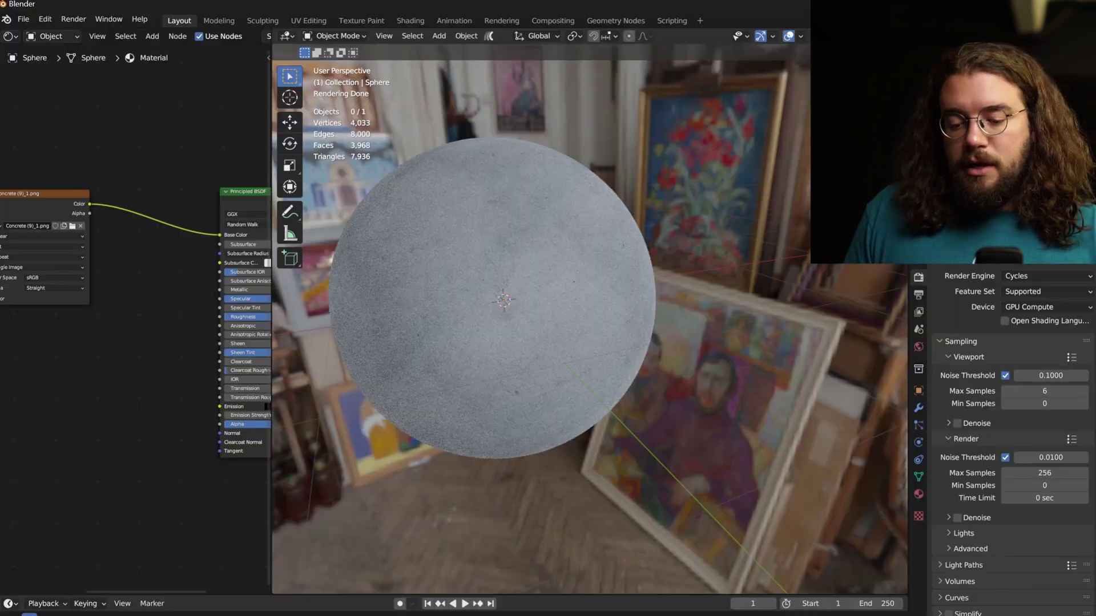
Switch to Blender and load Concrete (9)_2.png into the sphere material's image texture node
{"action": "key", "text": "alt+Tab"}
{"action": "left_click", "coordinate": [73, 226]}
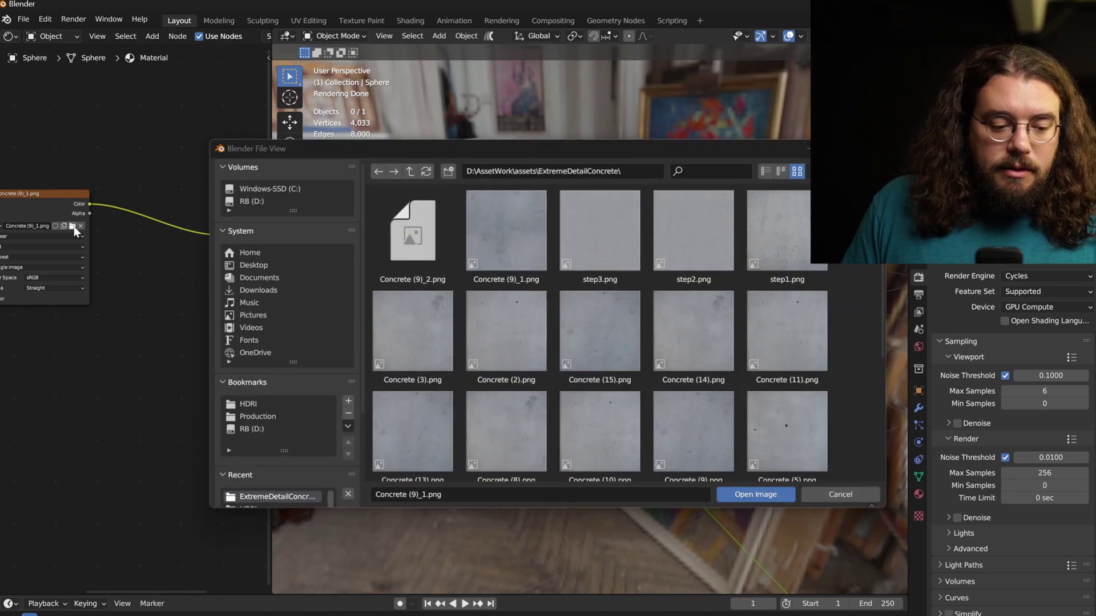
{"action": "left_click", "coordinate": [419, 241]}
{"action": "left_click", "coordinate": [771, 498]}
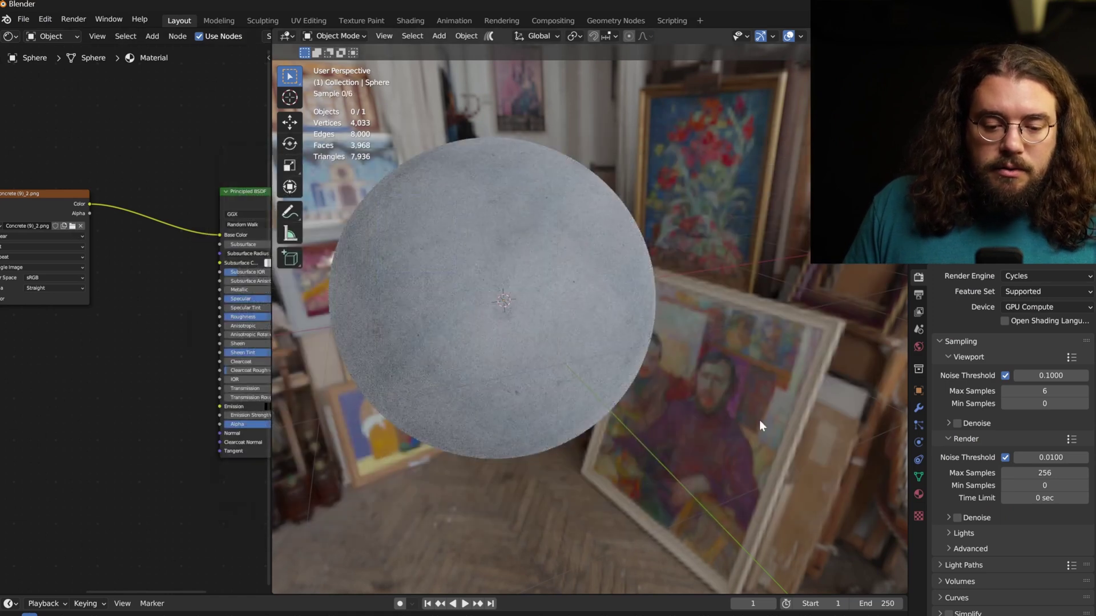
Examine the sphere's new concrete surface from several angles and distances for uneven shading and visible repetition
{"action": "scroll", "coordinate": [588, 251], "scroll_direction": "down", "scroll_amount": 2}
{"action": "left_click_drag", "start_coordinate": [590, 253], "coordinate": [498, 213]}
{"action": "scroll", "coordinate": [621, 274], "scroll_direction": "up", "scroll_amount": 4}
{"action": "scroll", "coordinate": [604, 289], "scroll_direction": "down", "scroll_amount": 4}
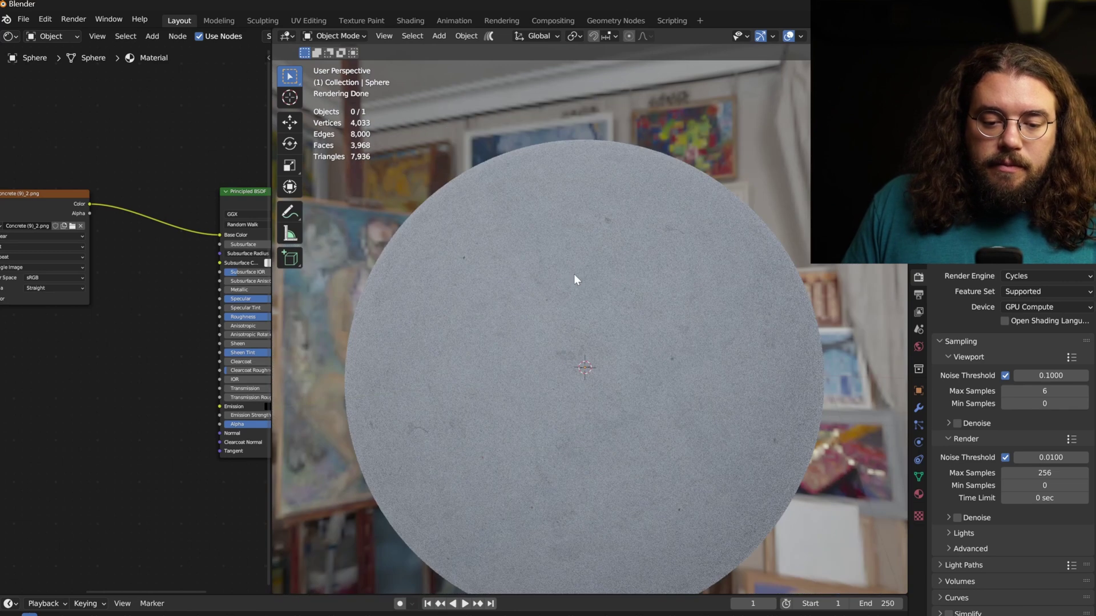
{"action": "mouse_move", "coordinate": [574, 274]}
{"action": "left_mouse_down"}
{"action": "mouse_move", "coordinate": [646, 331]}
{"action": "mouse_move", "coordinate": [656, 326]}
{"action": "left_mouse_up"}
{"action": "scroll", "coordinate": [622, 296], "scroll_direction": "down", "scroll_amount": 4}
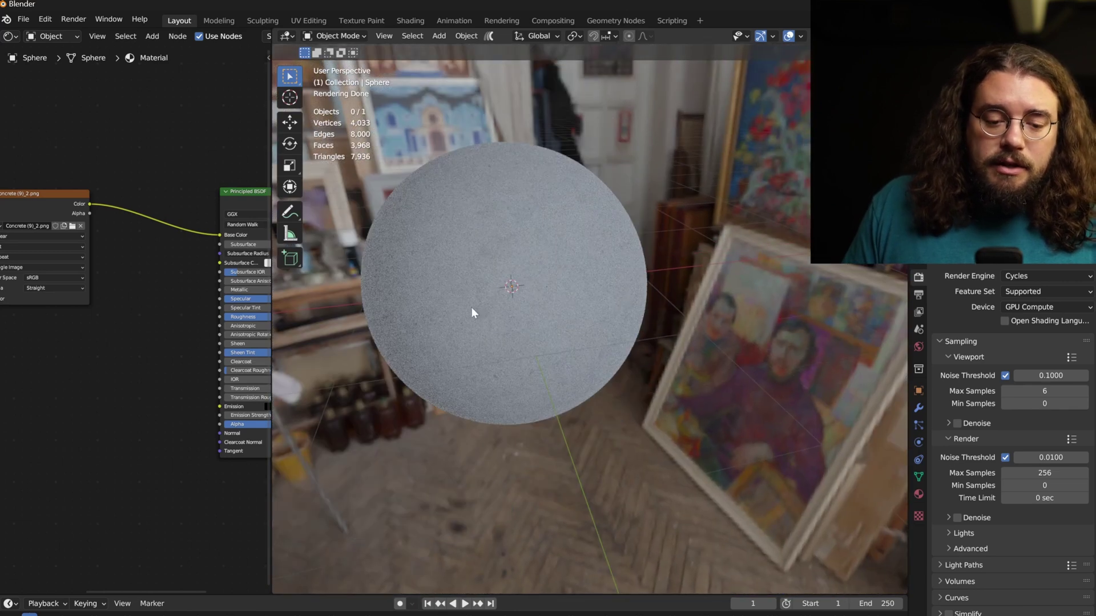
{"action": "mouse_move", "coordinate": [472, 310]}
{"action": "left_mouse_down"}
{"action": "mouse_move", "coordinate": [621, 298]}
{"action": "mouse_move", "coordinate": [647, 282]}
{"action": "mouse_move", "coordinate": [556, 324]}
{"action": "left_mouse_up"}
{"action": "scroll", "coordinate": [628, 319], "scroll_direction": "up", "scroll_amount": 3}
{"action": "scroll", "coordinate": [579, 314], "scroll_direction": "down", "scroll_amount": 3}
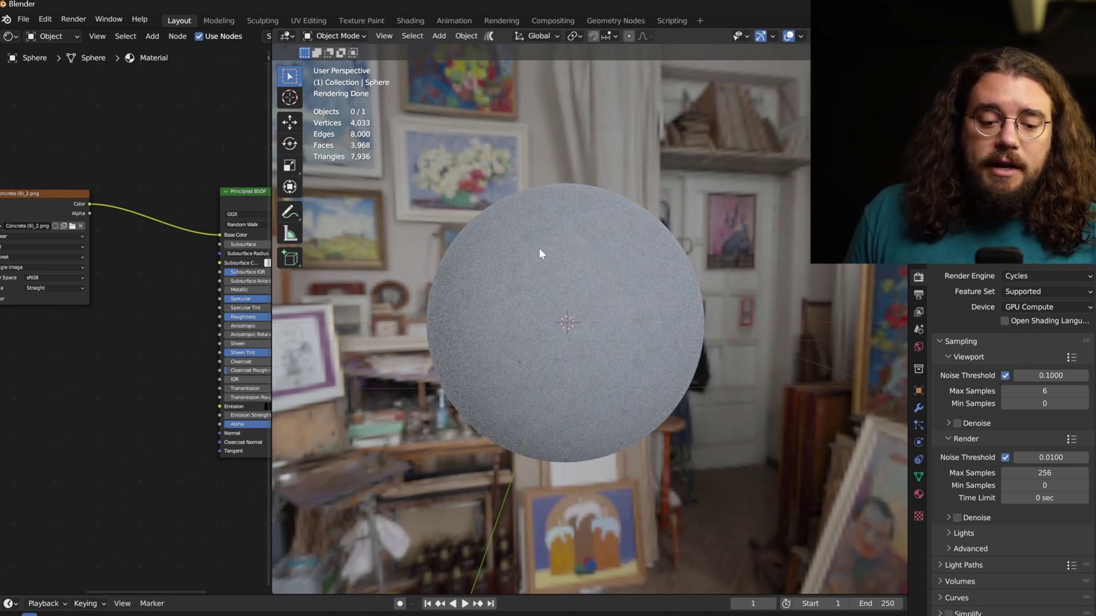
Set the Mapping node's X, Y and Z scale to 8 and inspect the texture's tiling on the sphere
{"action": "scroll", "coordinate": [29, 279], "scroll_direction": "down", "scroll_amount": 2}
{"action": "scroll", "coordinate": [137, 310], "scroll_direction": "up", "scroll_amount": 6}
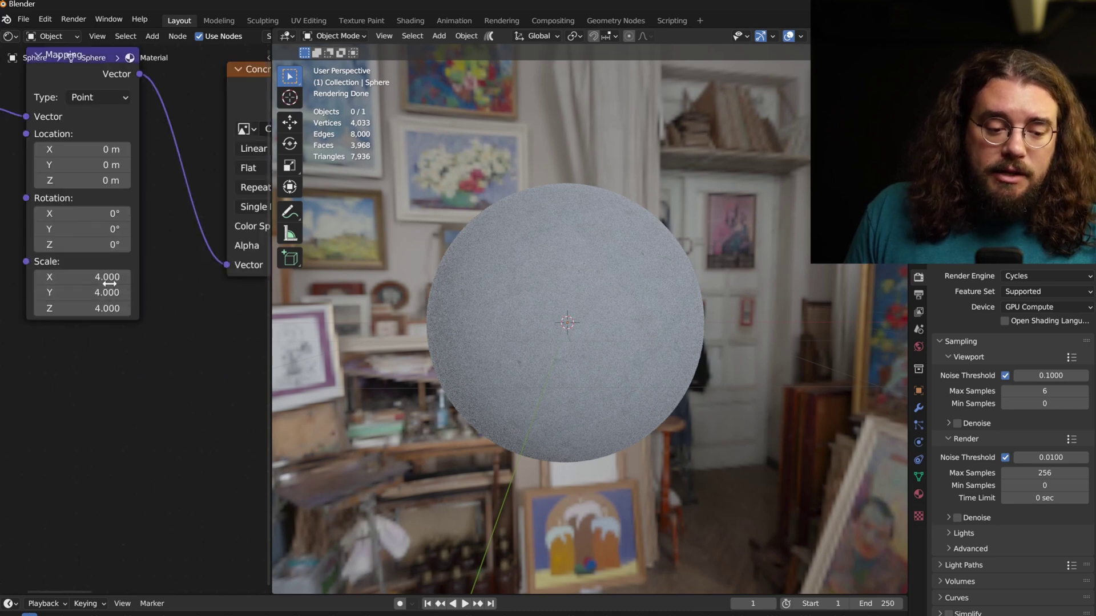
{"action": "left_click_drag", "start_coordinate": [109, 284], "coordinate": [109, 308]}
{"action": "type", "text": "8"}
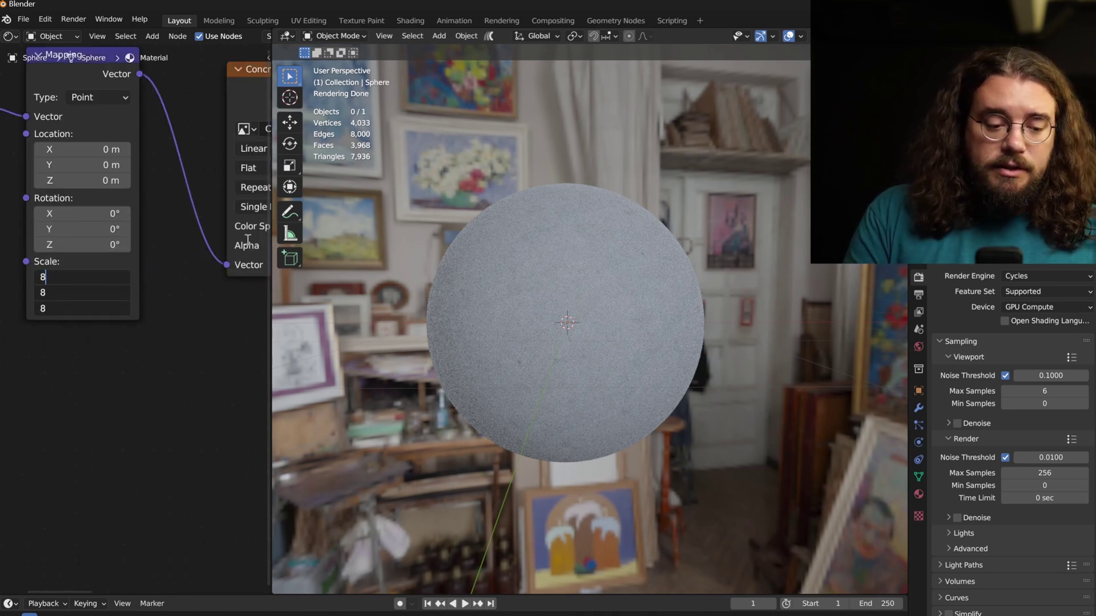
{"action": "key", "text": "Return"}
{"action": "scroll", "coordinate": [558, 230], "scroll_direction": "up", "scroll_amount": 5}
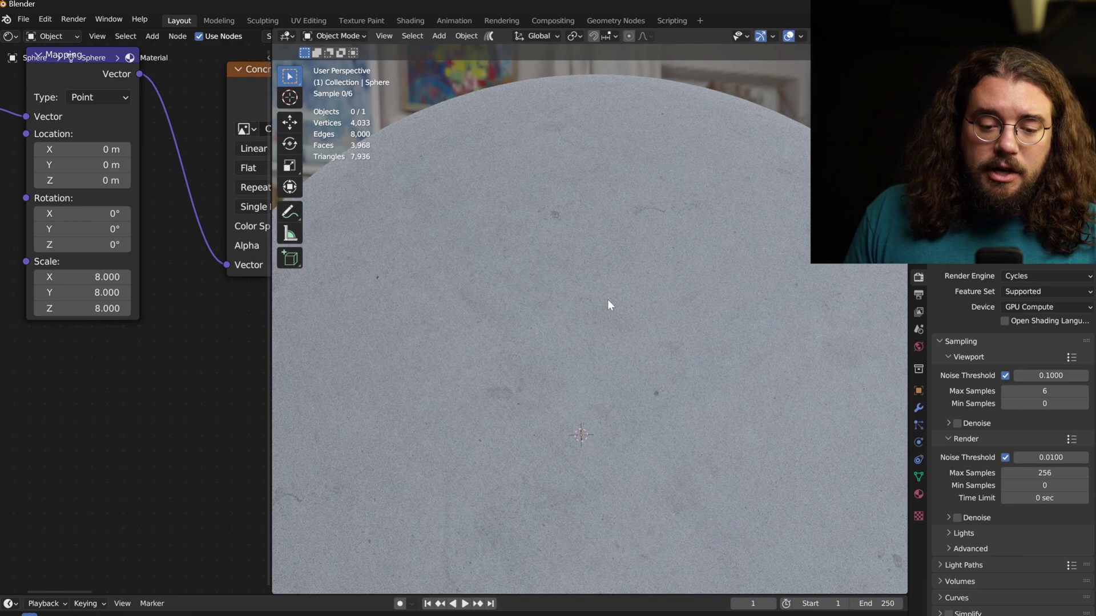
{"action": "scroll", "coordinate": [657, 300], "scroll_direction": "down", "scroll_amount": 5}
{"action": "scroll", "coordinate": [513, 229], "scroll_direction": "up", "scroll_amount": 6}
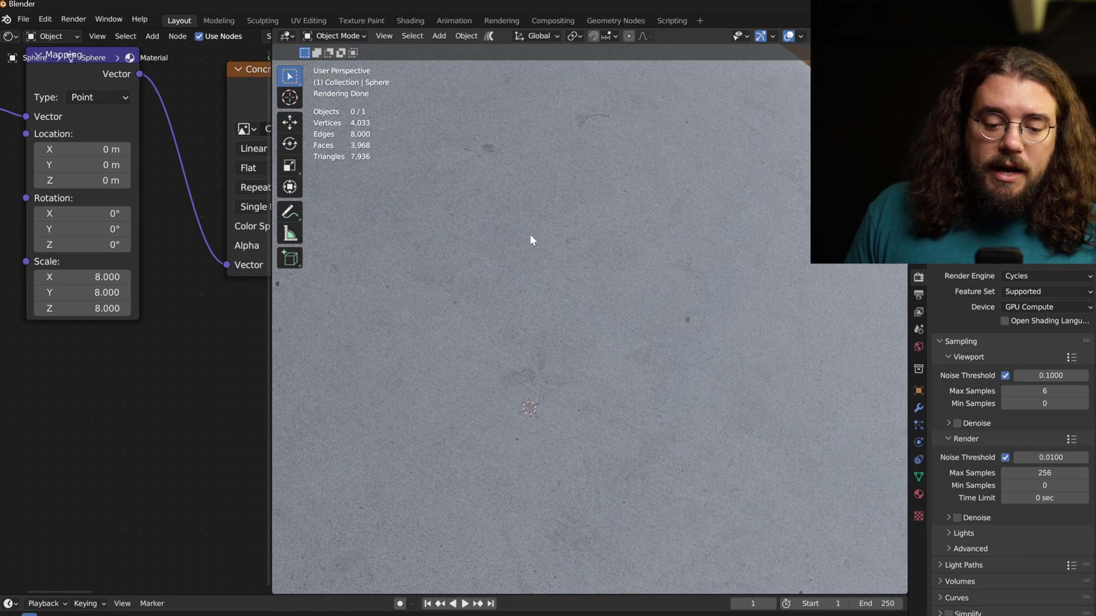
{"action": "scroll", "coordinate": [548, 251], "scroll_direction": "down", "scroll_amount": 5}
{"action": "scroll", "coordinate": [599, 257], "scroll_direction": "down", "scroll_amount": 1}
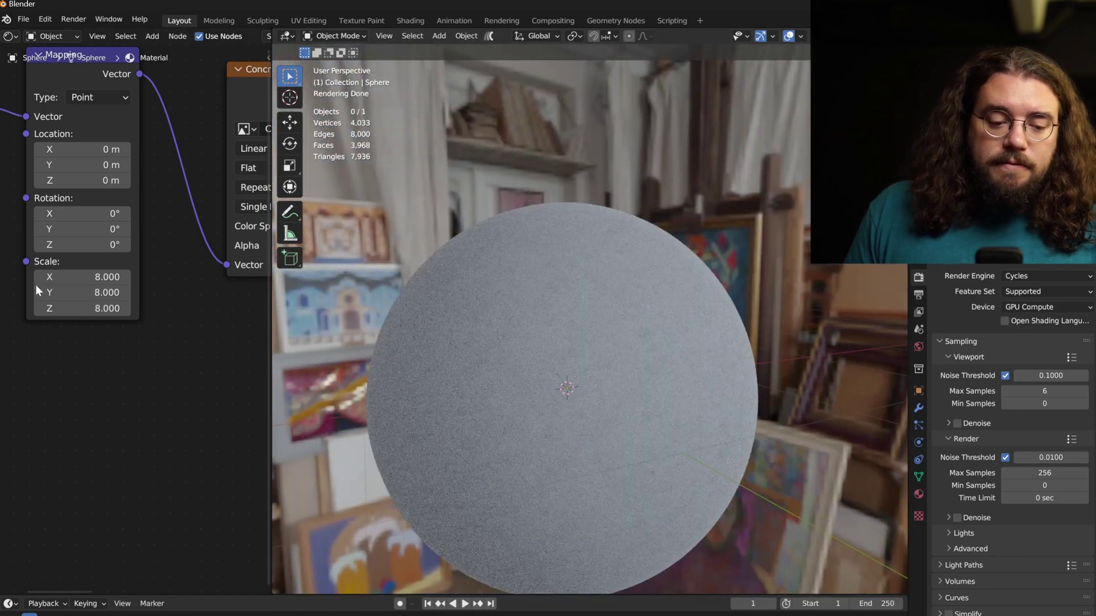
Set the Mapping node's X, Y and Z scale to 4
{"action": "left_click_drag", "start_coordinate": [81, 276], "coordinate": [80, 308]}
{"action": "type", "text": "4"}
{"action": "key", "text": "Return"}
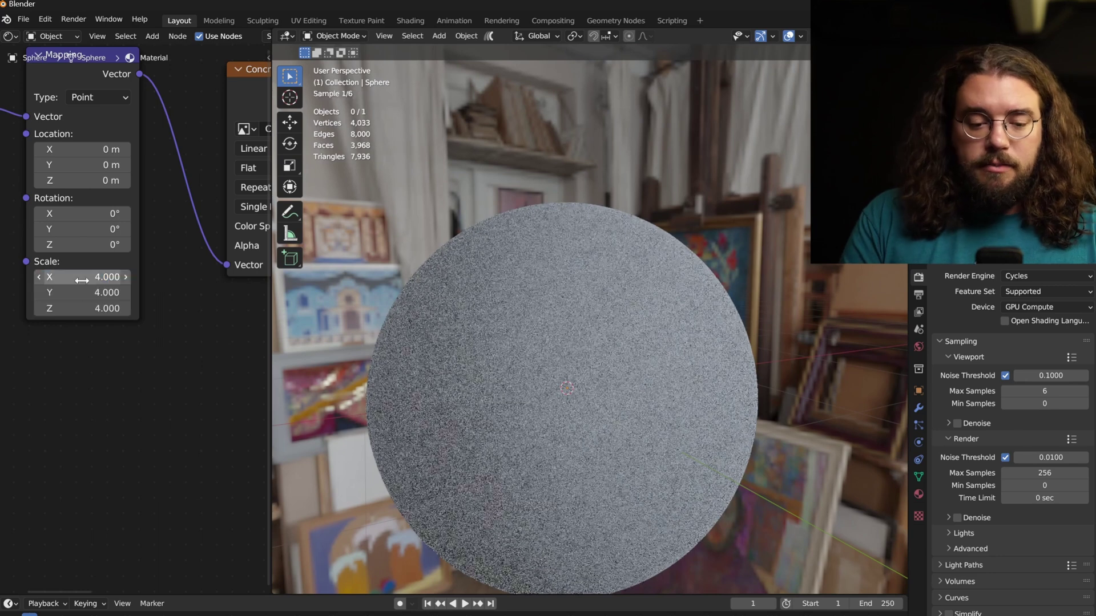
Add Concrete (9).png as an image texture node, fed by the Mapping node, and connect its Color to Base Color for comparison
{"action": "key", "text": "alt+Tab"}
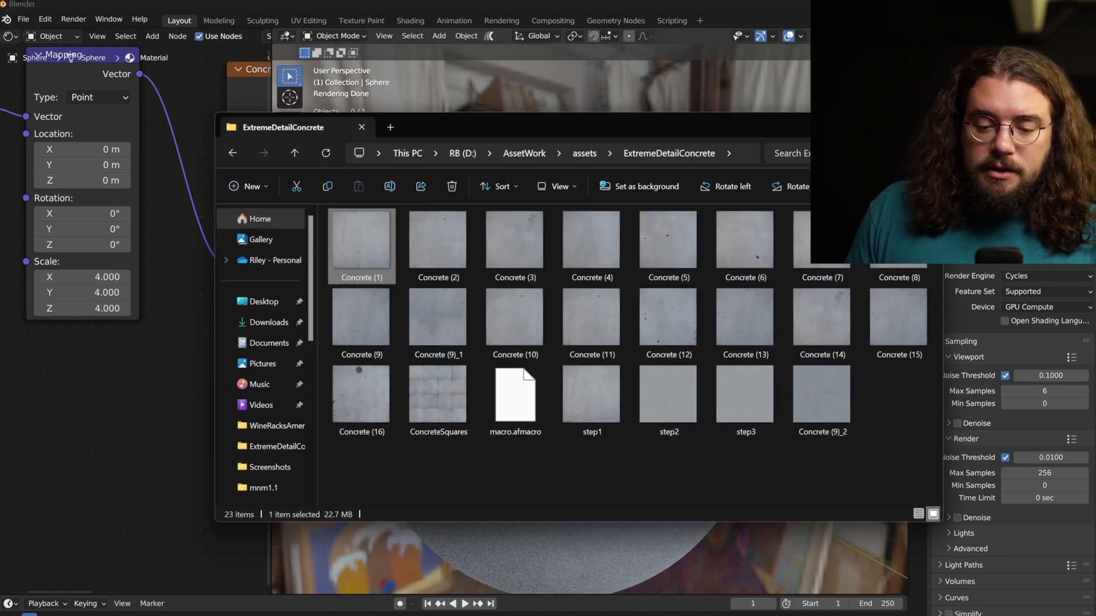
{"action": "left_click_drag", "start_coordinate": [350, 320], "coordinate": [130, 409]}
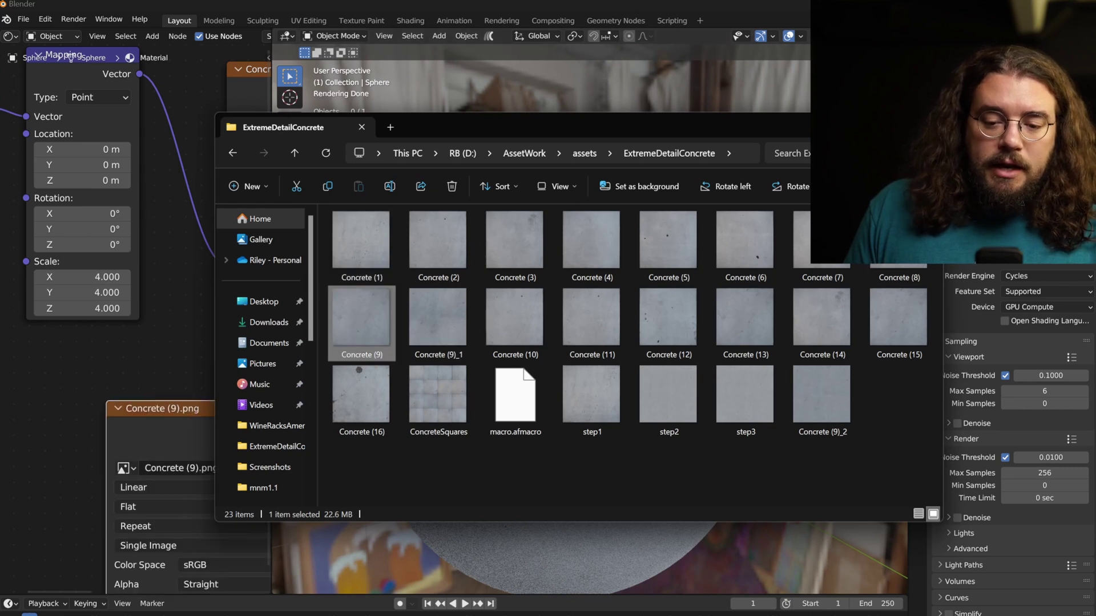
{"action": "left_click", "coordinate": [100, 201]}
{"action": "scroll", "coordinate": [104, 202], "scroll_direction": "down", "scroll_amount": 2}
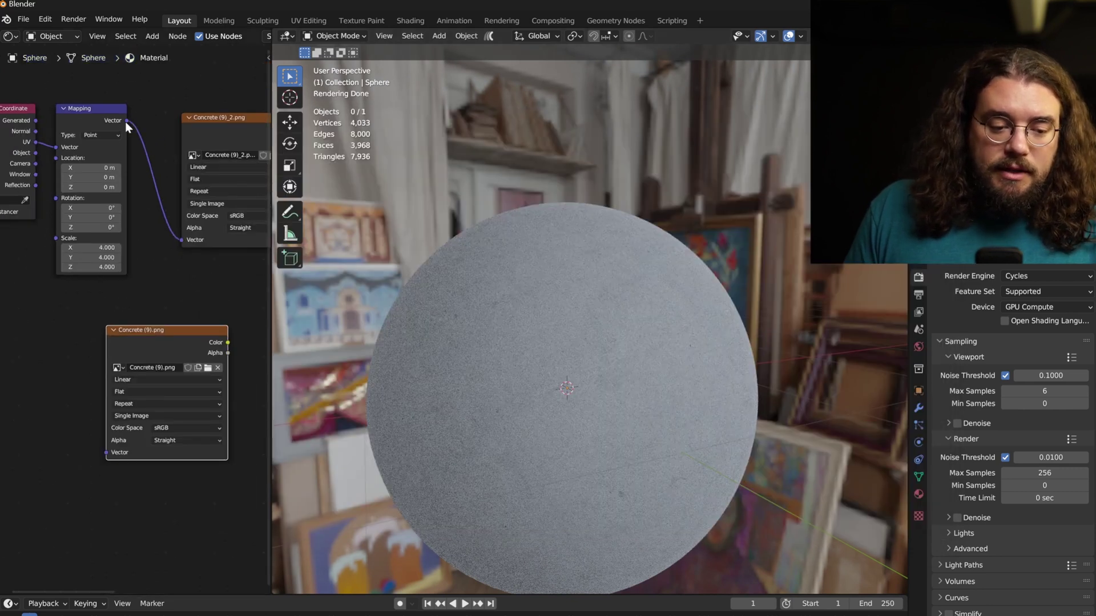
{"action": "left_click_drag", "start_coordinate": [127, 121], "coordinate": [108, 452]}
{"action": "left_click_drag", "start_coordinate": [220, 327], "coordinate": [248, 268]}
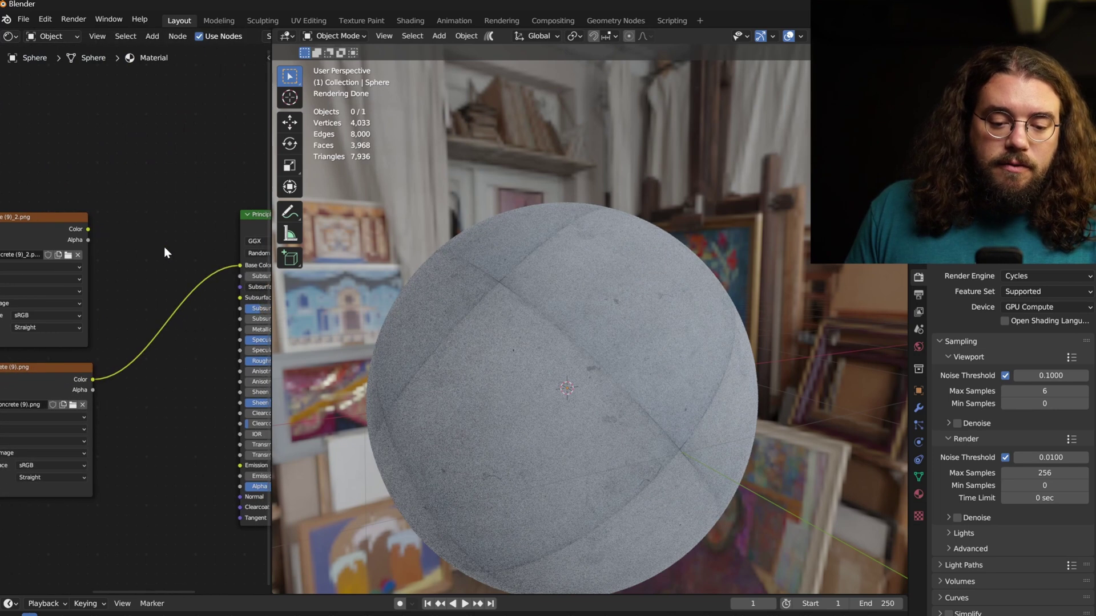
Reconnect the Concrete (9)_2.png node's Color to Base Color and delete the Concrete (9).png node
{"action": "left_click_drag", "start_coordinate": [89, 231], "coordinate": [224, 263]}
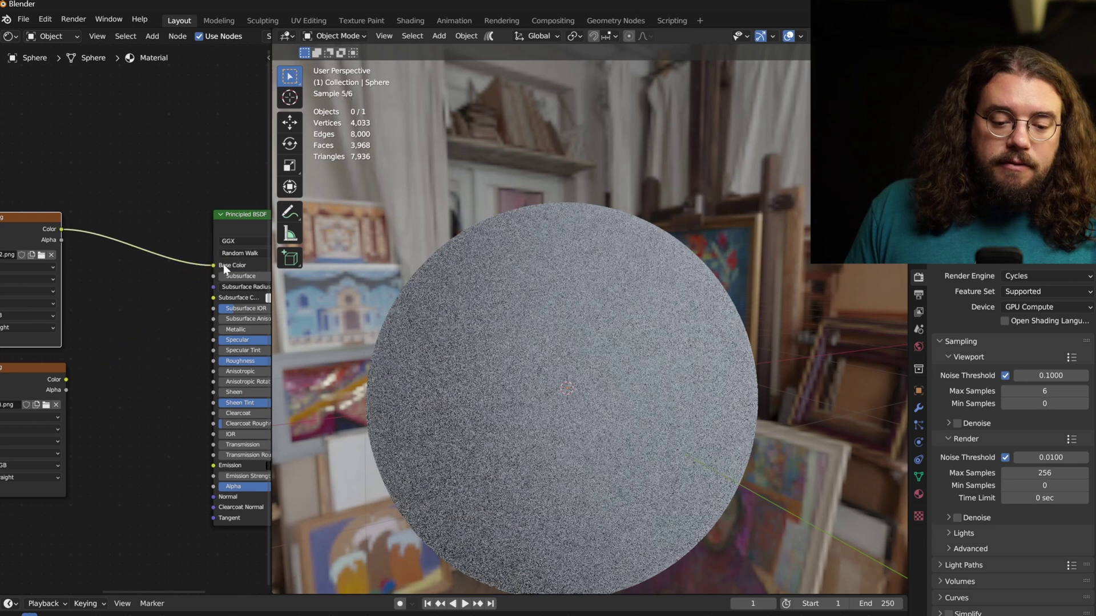
{"action": "scroll", "coordinate": [646, 319], "scroll_direction": "down", "scroll_amount": 3}
{"action": "left_click_drag", "start_coordinate": [643, 320], "coordinate": [597, 302]}
{"action": "left_click_drag", "start_coordinate": [90, 358], "coordinate": [200, 280]}
{"action": "left_click", "coordinate": [142, 290]}
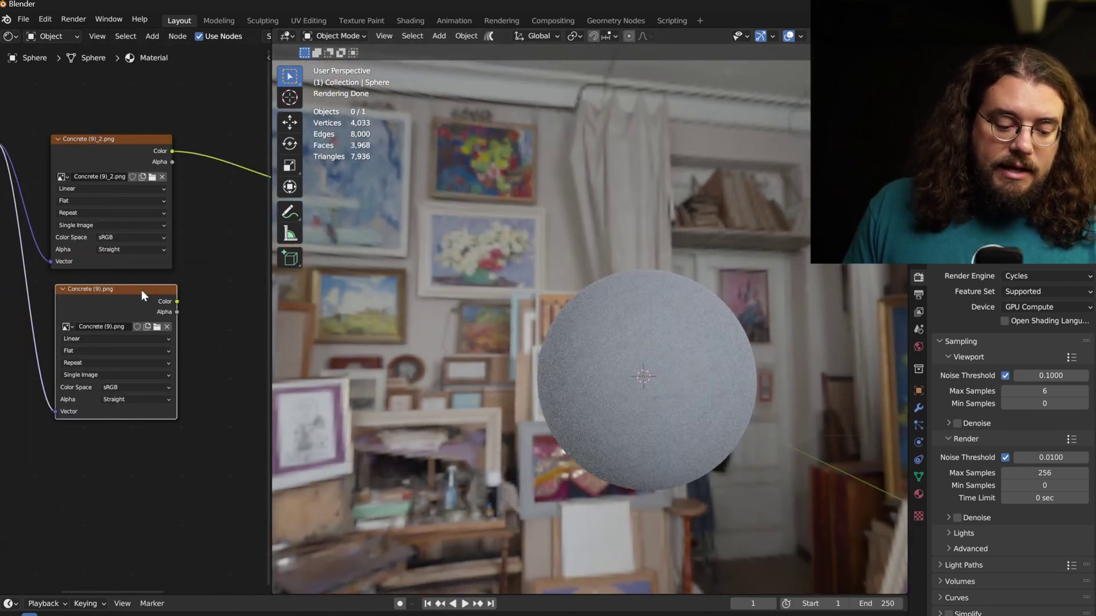
{"action": "key", "text": "x"}
Insert a Mix Color node between the Concrete (9)_2.png texture and Base Color, feeding the texture's Color into both A and B
{"action": "left_click_drag", "start_coordinate": [178, 237], "coordinate": [91, 258]}
{"action": "key", "text": "shift+a"}
{"action": "left_click", "coordinate": [197, 253]}
{"action": "type", "text": "mix"}
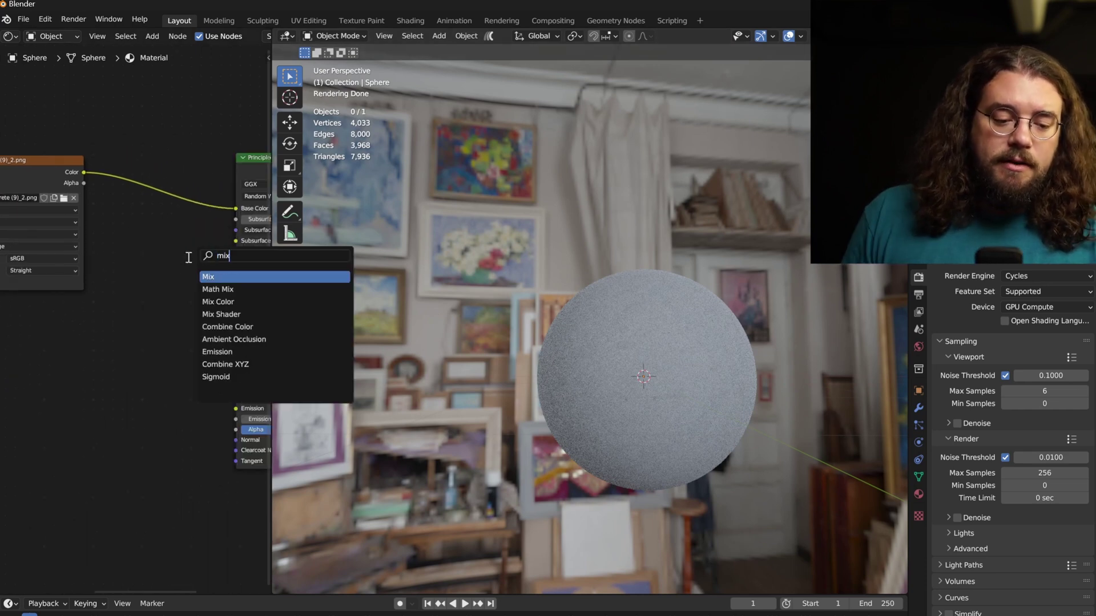
{"action": "key", "text": "Down"}
{"action": "key", "text": "Down"}
{"action": "key", "text": "Return"}
{"action": "left_click", "coordinate": [166, 190]}
{"action": "scroll", "coordinate": [85, 197], "scroll_direction": "up", "scroll_amount": 4}
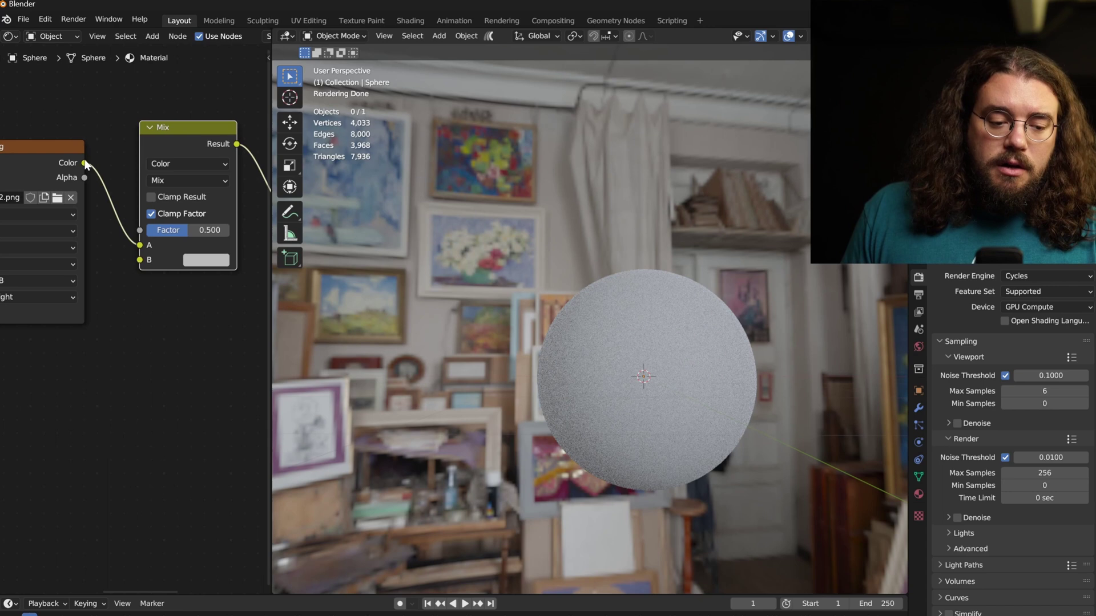
{"action": "left_click_drag", "start_coordinate": [85, 164], "coordinate": [140, 259]}
Set the Mix node's blending mode to Multiply and its factor to 0.511
{"action": "left_click", "coordinate": [188, 180]}
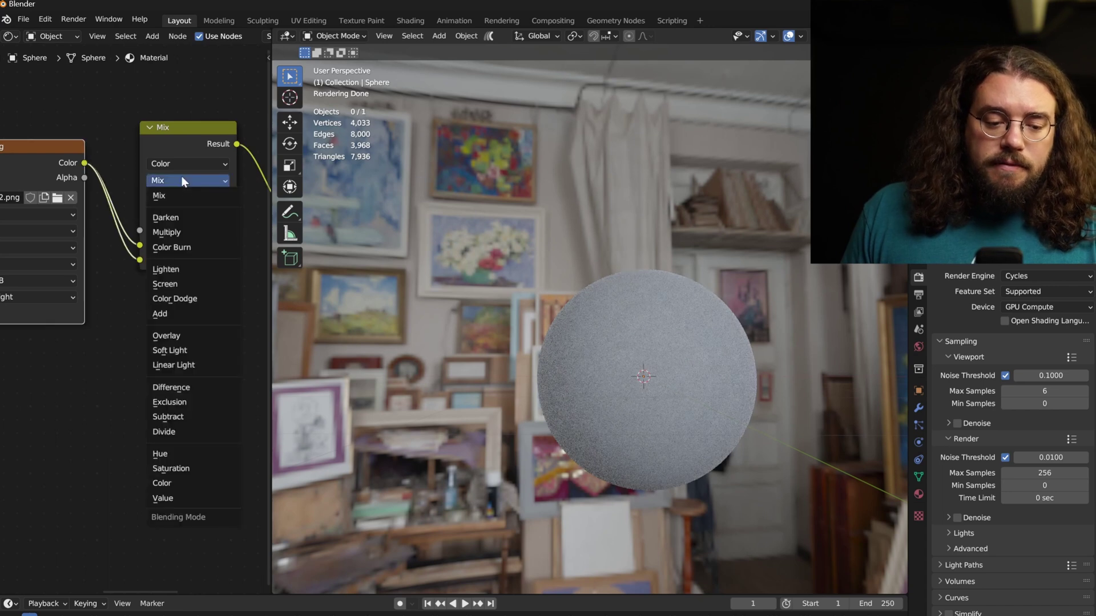
{"action": "left_click", "coordinate": [181, 230]}
{"action": "left_click_drag", "start_coordinate": [197, 230], "coordinate": [198, 230]}
{"action": "key", "text": "shift+a"}
{"action": "type", "text": "colo"}
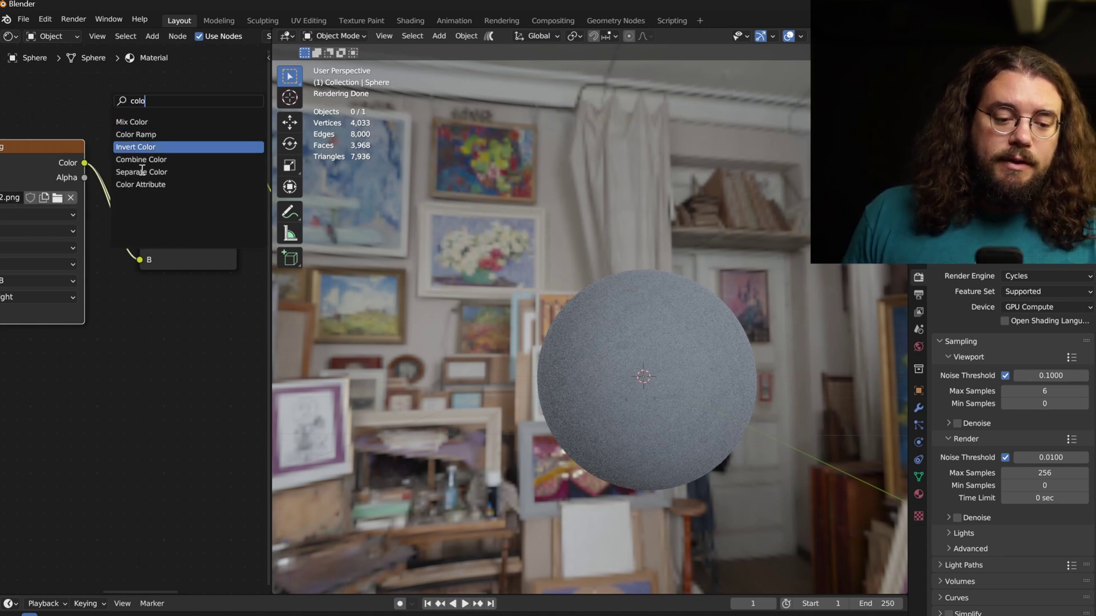
{"action": "left_click", "coordinate": [156, 125]}
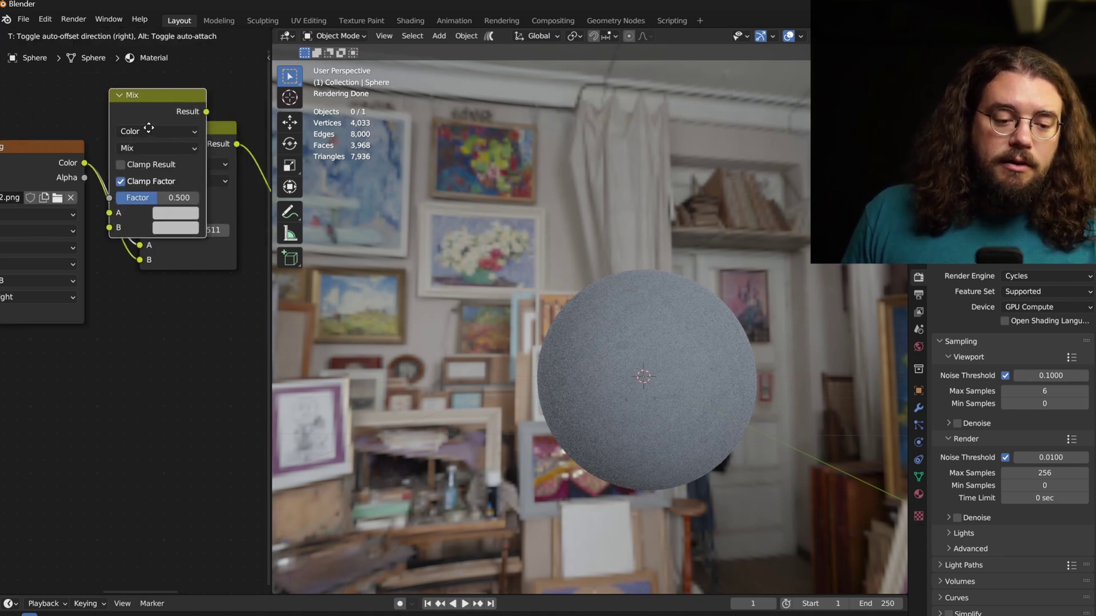
{"action": "left_click", "coordinate": [163, 437]}
{"action": "key", "text": "x"}
Insert a Color Ramp node between the image texture's Color and the Multiply node's B input
{"action": "key", "text": "shift+a"}
{"action": "type", "text": "col"}
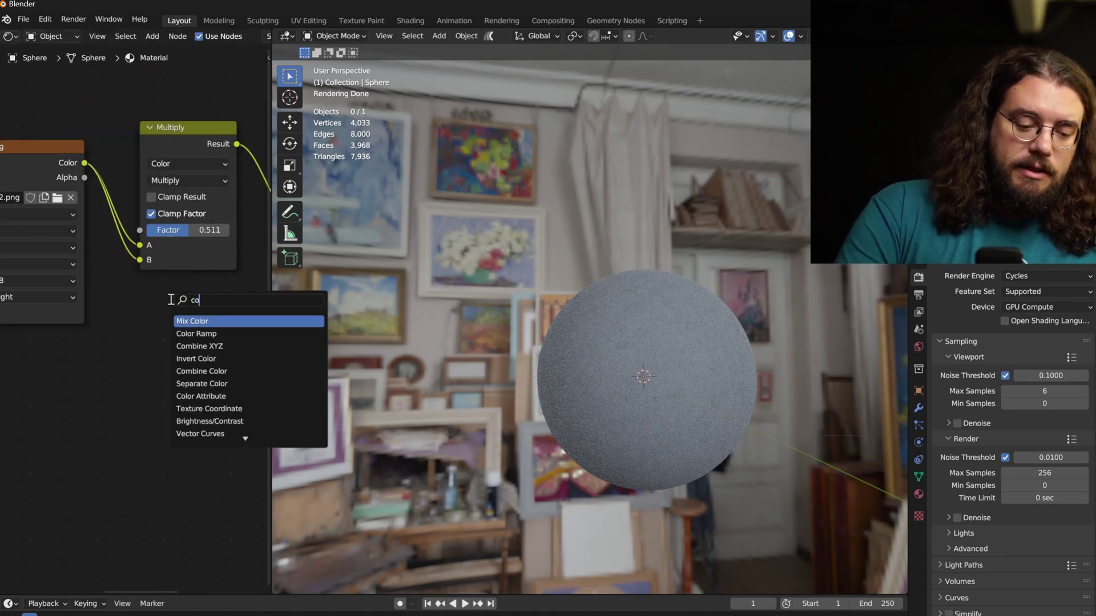
{"action": "left_click", "coordinate": [201, 333]}
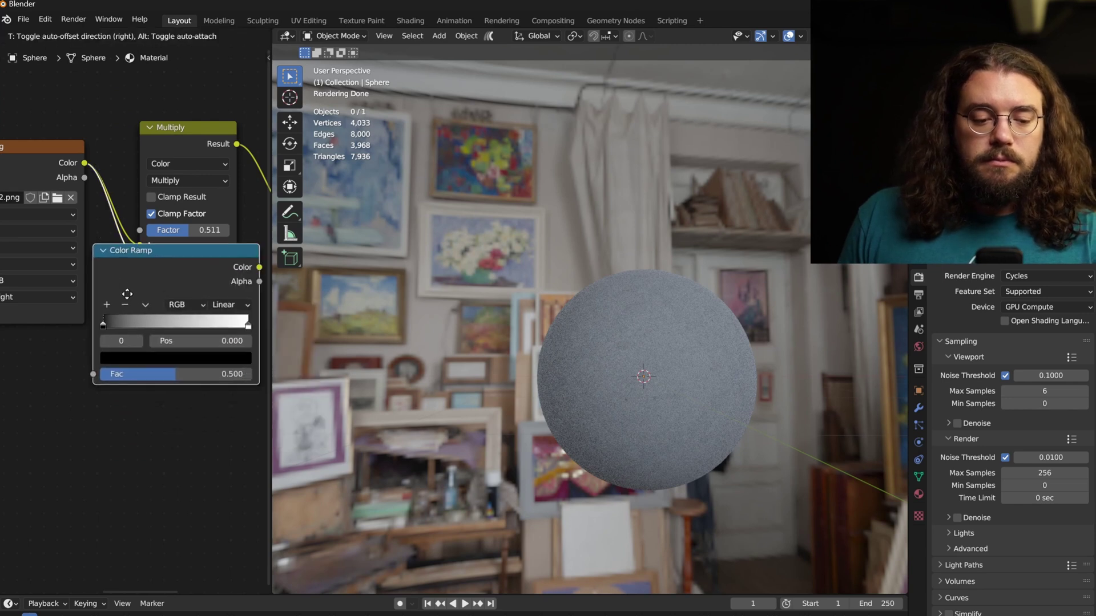
{"action": "left_click", "coordinate": [183, 270]}
Preview the Color Ramp's output on the sphere, moving its white stop to about the ramp's middle and its black stop to 0.184
{"action": "left_click", "coordinate": [179, 256], "text": "ctrl+shift"}
{"action": "scroll", "coordinate": [685, 360], "scroll_direction": "up", "scroll_amount": 6}
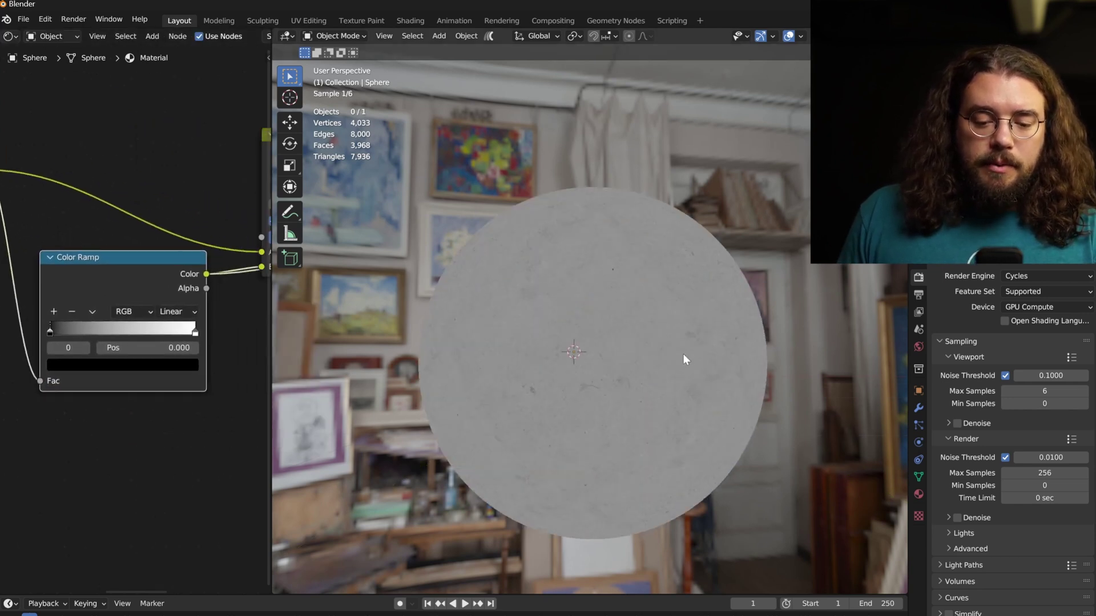
{"action": "left_click_drag", "start_coordinate": [196, 338], "coordinate": [123, 330]}
{"action": "left_click_drag", "start_coordinate": [50, 330], "coordinate": [80, 329]}
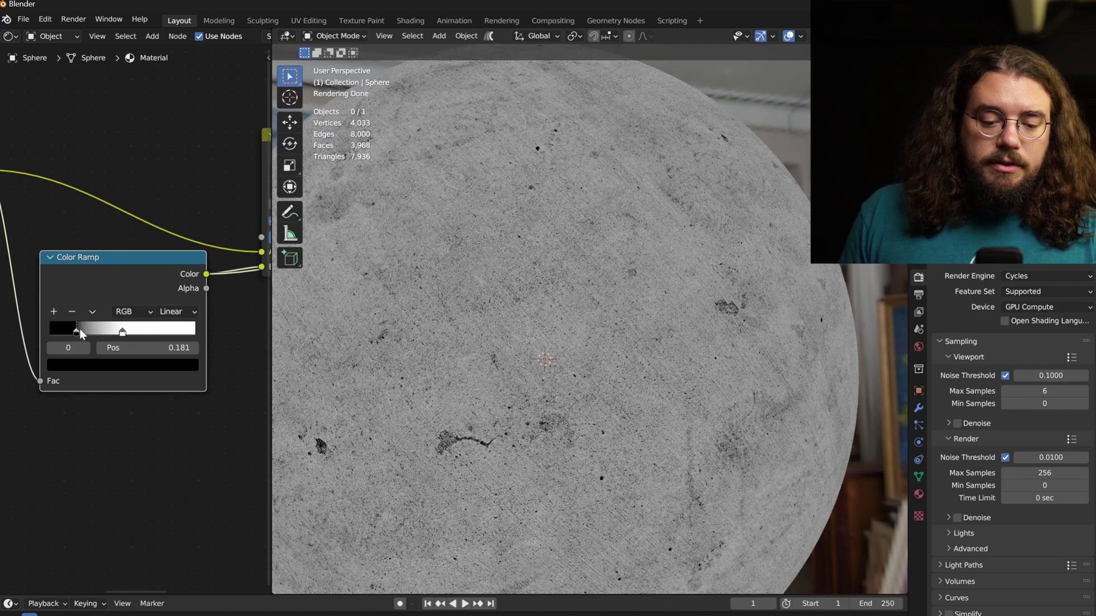
Switch the sphere's preview back to the Principled BSDF output
{"action": "scroll", "coordinate": [160, 254], "scroll_direction": "down", "scroll_amount": 3}
{"action": "left_click_drag", "start_coordinate": [271, 212], "coordinate": [190, 224]}
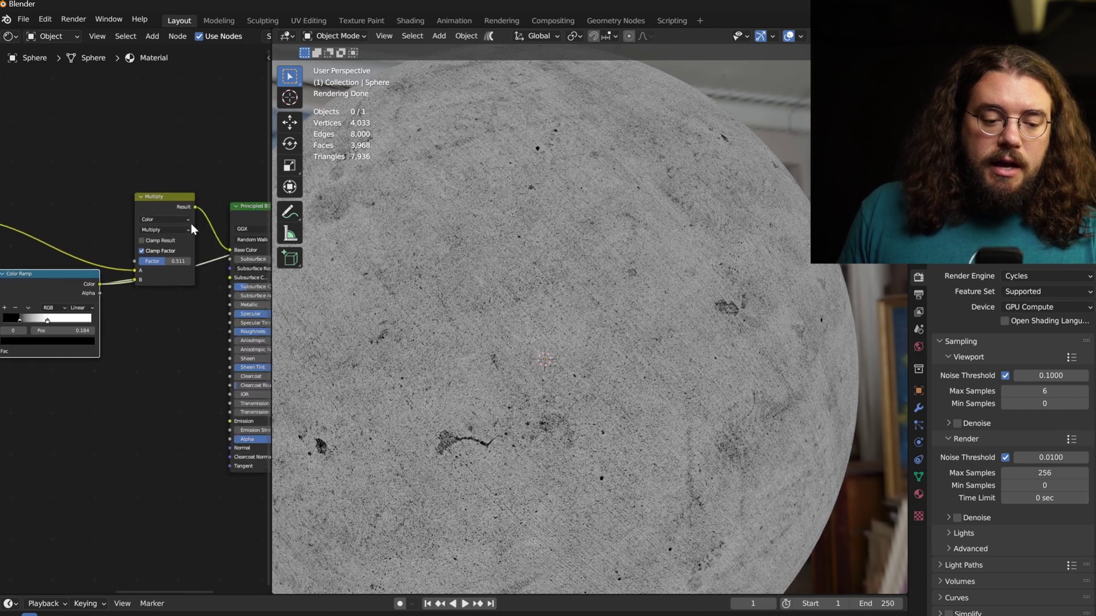
{"action": "scroll", "coordinate": [194, 207], "scroll_direction": "right", "scroll_amount": 3}
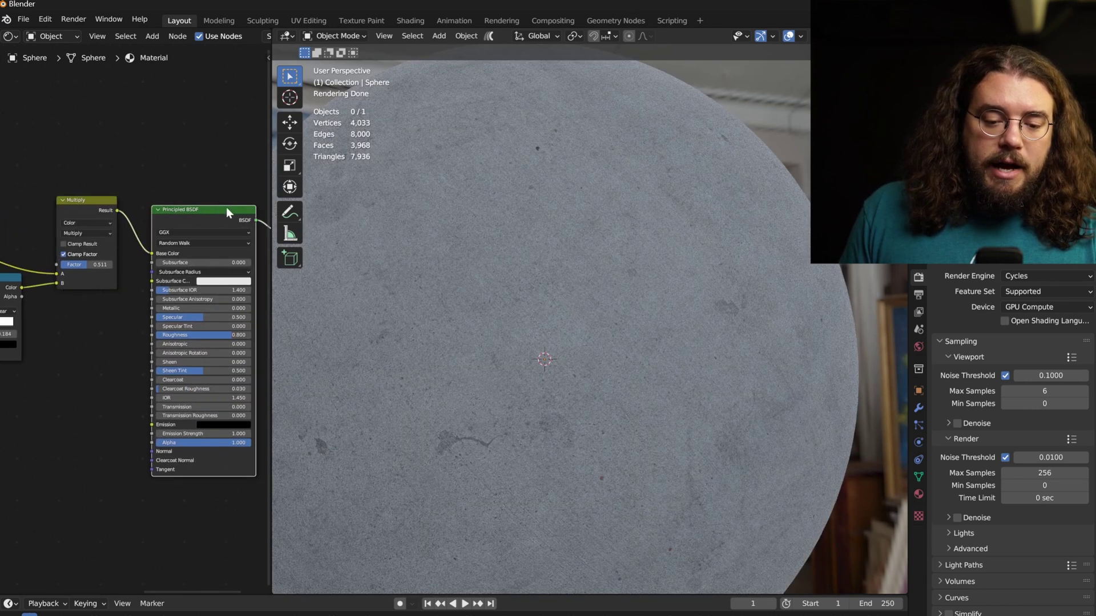
Move the Color Ramp's white stop to position 0.239 to sharpen the dark concrete details
{"action": "scroll", "coordinate": [621, 251], "scroll_direction": "down", "scroll_amount": 3}
{"action": "mouse_move", "coordinate": [97, 259]}
{"action": "left_mouse_down"}
{"action": "mouse_move", "coordinate": [52, 258]}
{"action": "mouse_move", "coordinate": [97, 257]}
{"action": "left_mouse_up"}
{"action": "left_click_drag", "start_coordinate": [82, 320], "coordinate": [217, 342]}
{"action": "scroll", "coordinate": [111, 340], "scroll_direction": "up", "scroll_amount": 6}
{"action": "left_click_drag", "start_coordinate": [106, 328], "coordinate": [66, 327]}
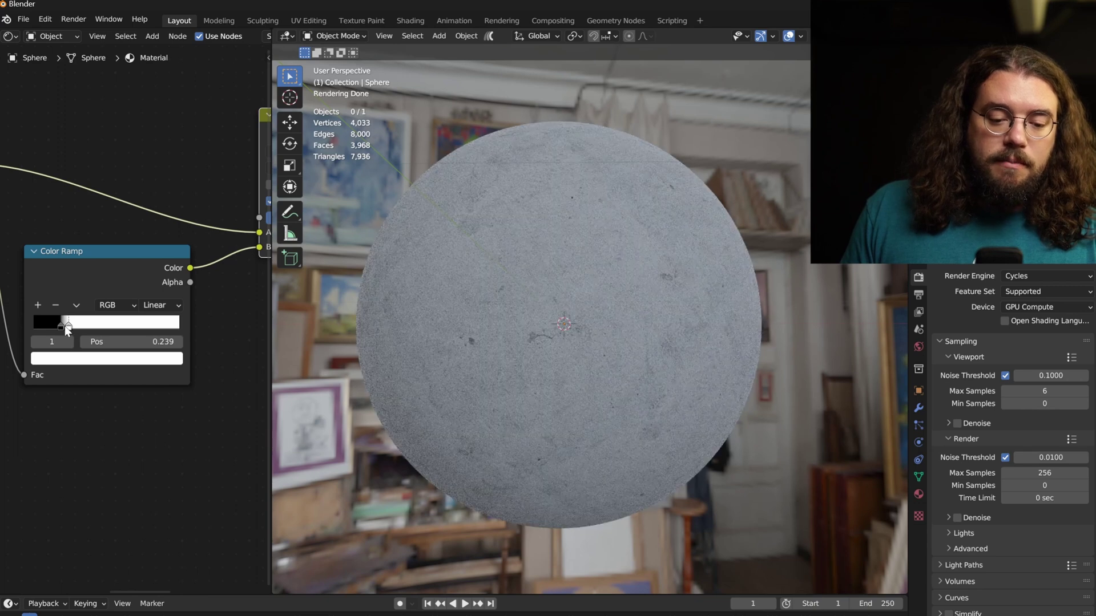
Set the Multiply node's factor to 0.925
{"action": "left_click_drag", "start_coordinate": [173, 208], "coordinate": [5, 287]}
{"action": "left_click_drag", "start_coordinate": [171, 297], "coordinate": [174, 298]}
{"action": "scroll", "coordinate": [572, 248], "scroll_direction": "down", "scroll_amount": 4}
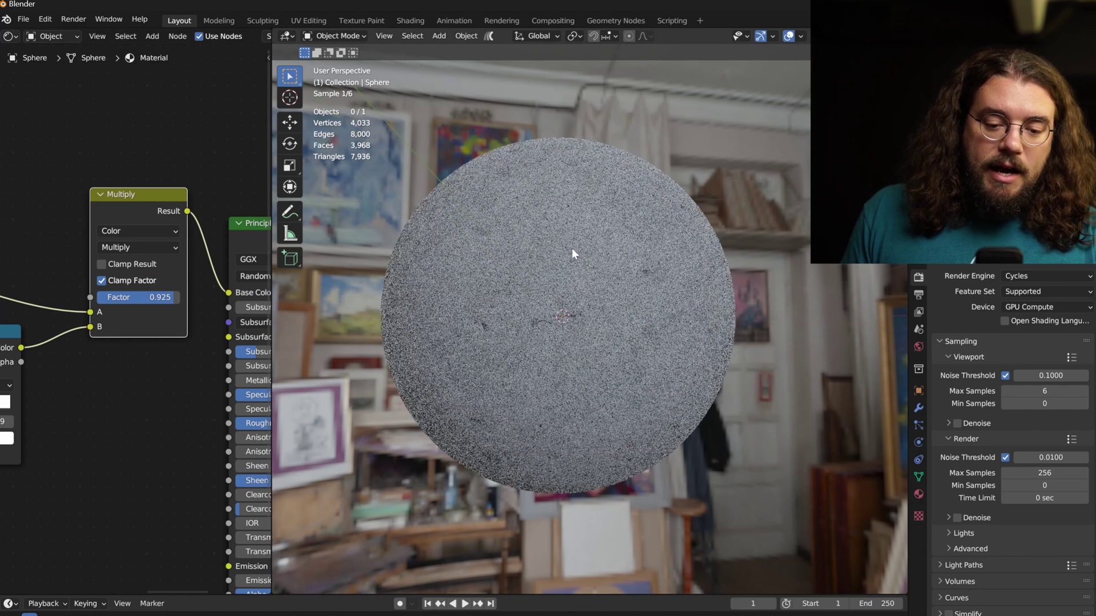
Examine the darkened concrete details on the sphere from several angles and distances for visible repetition
{"action": "left_click_drag", "start_coordinate": [572, 248], "coordinate": [683, 234]}
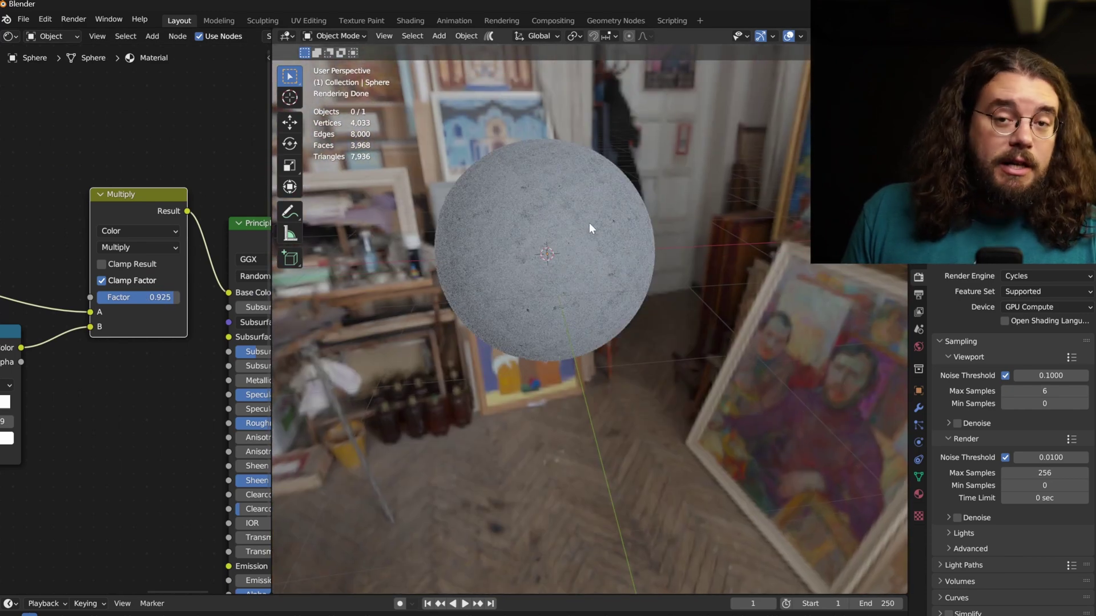
{"action": "scroll", "coordinate": [521, 227], "scroll_direction": "up", "scroll_amount": 3}
{"action": "left_click_drag", "start_coordinate": [520, 228], "coordinate": [646, 222]}
{"action": "scroll", "coordinate": [597, 259], "scroll_direction": "up", "scroll_amount": 2}
{"action": "scroll", "coordinate": [598, 259], "scroll_direction": "down", "scroll_amount": 4}
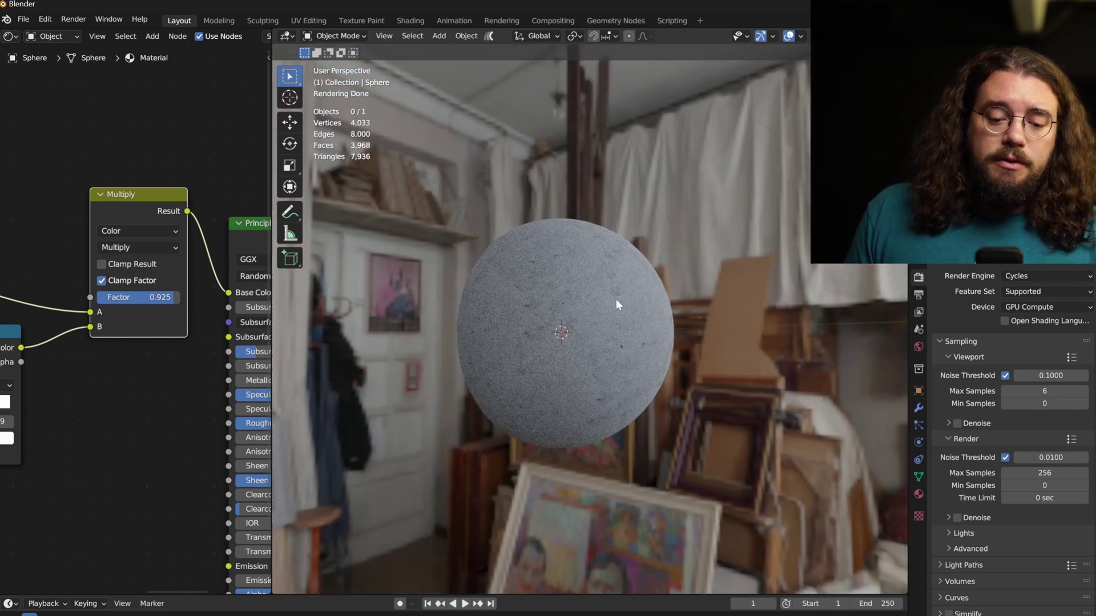